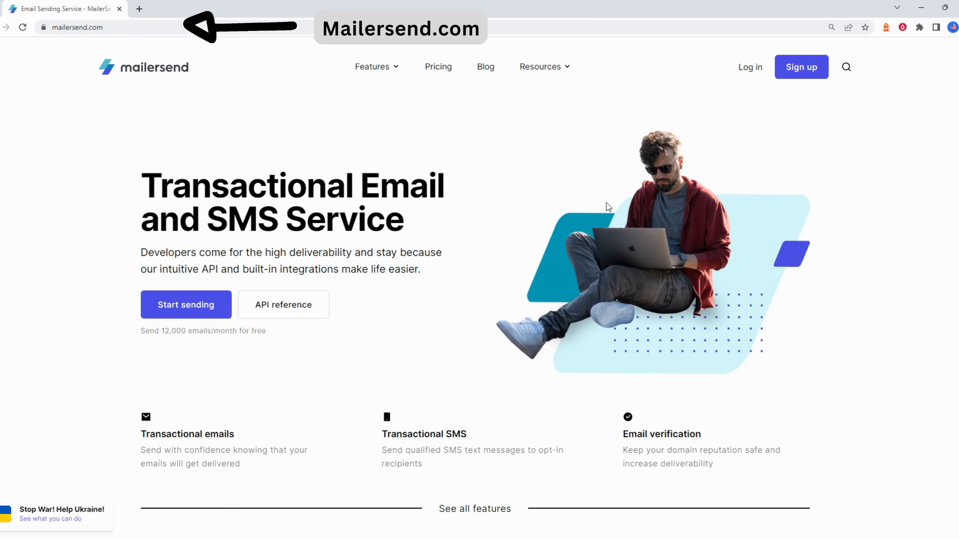
Open the free sign-up form and enter company learnwp and your name
{"action": "left_click", "coordinate": [800, 77]}
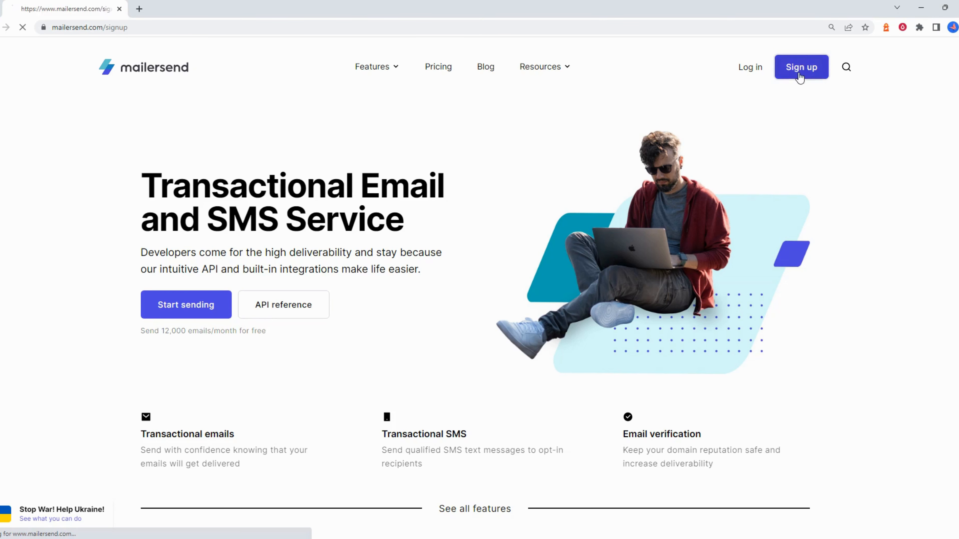
{"action": "left_click", "coordinate": [229, 184]}
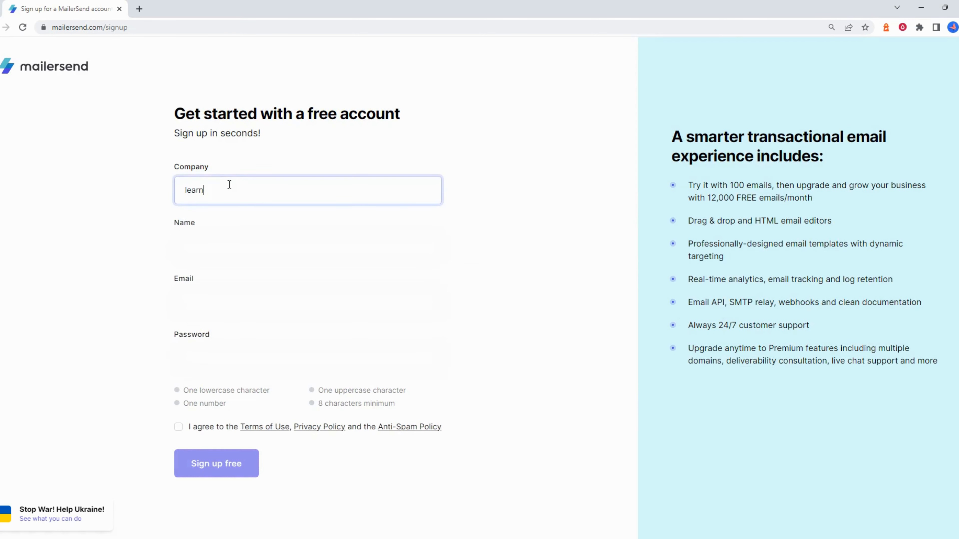
{"action": "key", "text": "Tab"}
{"action": "type", "text": "[blurred]"}
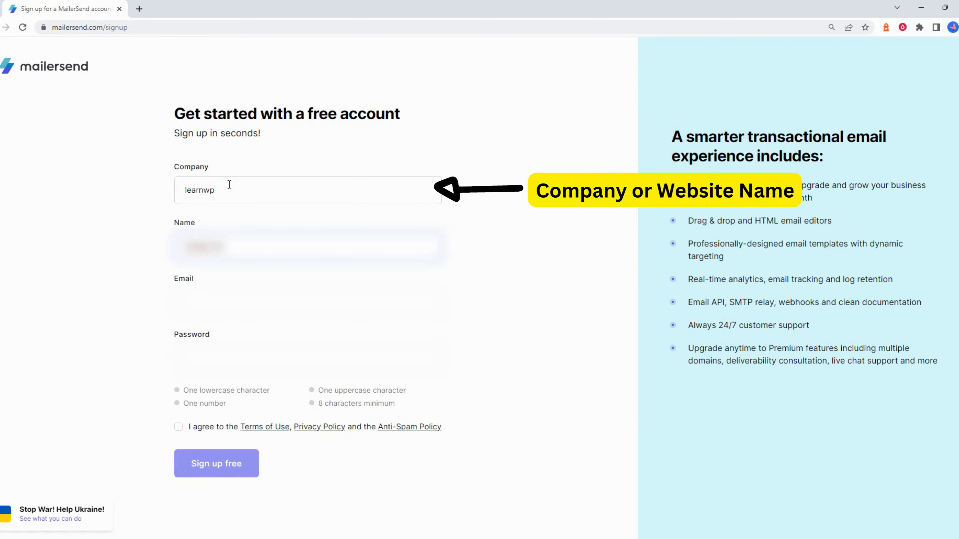
Fill in the account e-mail address and a password
{"action": "key", "text": "Tab"}
{"action": "key", "text": "ctrl+v"}
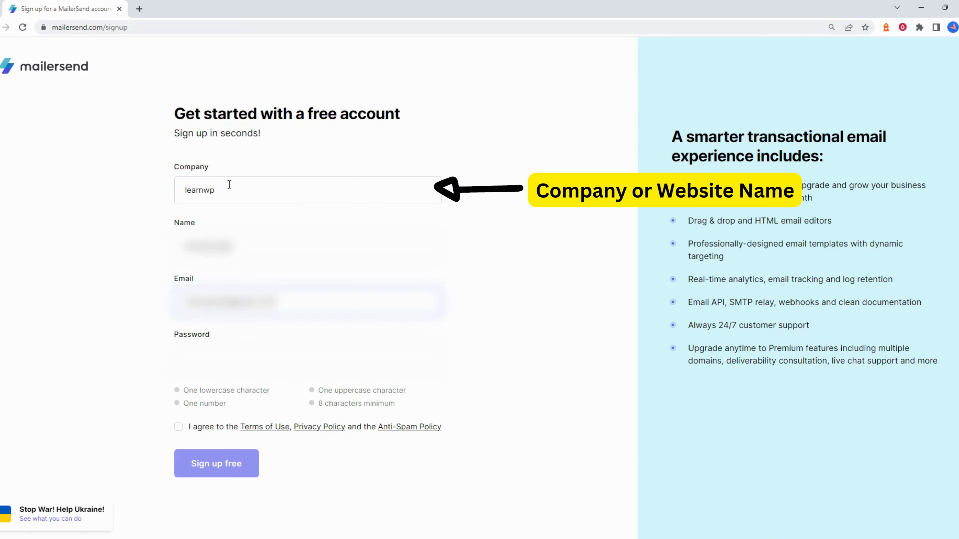
{"action": "key", "text": "ctrl+a"}
{"action": "type", "text": "[blurred]"}
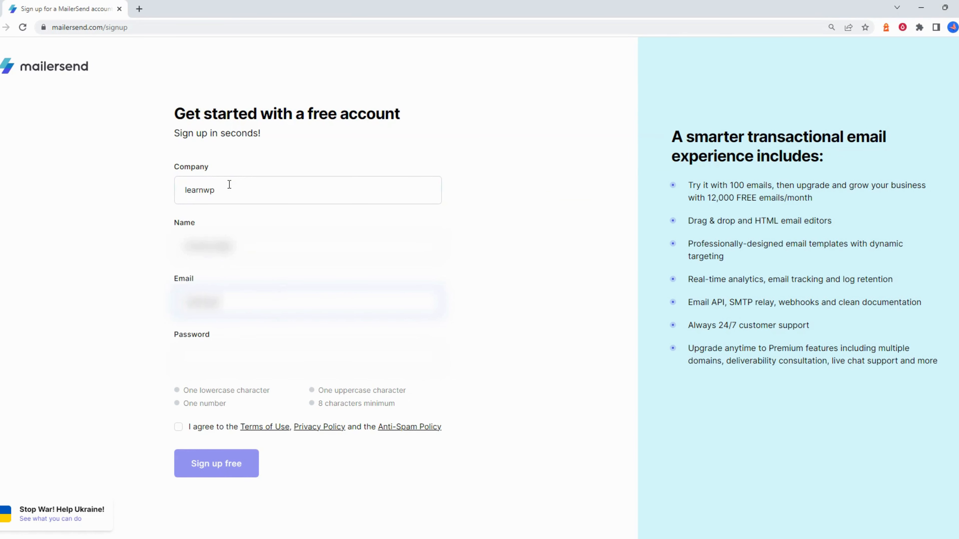
{"action": "type", "text": "[blurred][blurred]"}
{"action": "key", "text": "Tab"}
{"action": "type", "text": "[blurred]"}
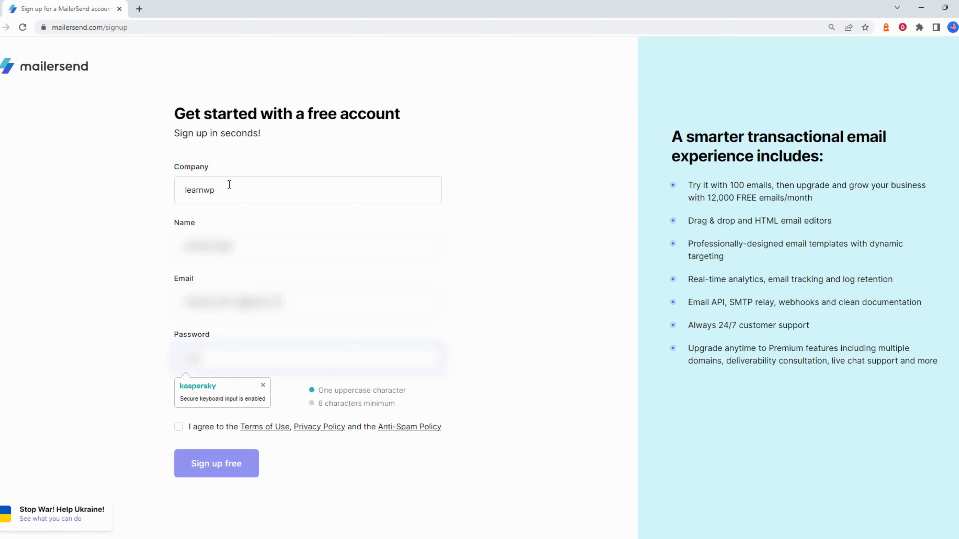
{"action": "type", "text": "[blurred]"}
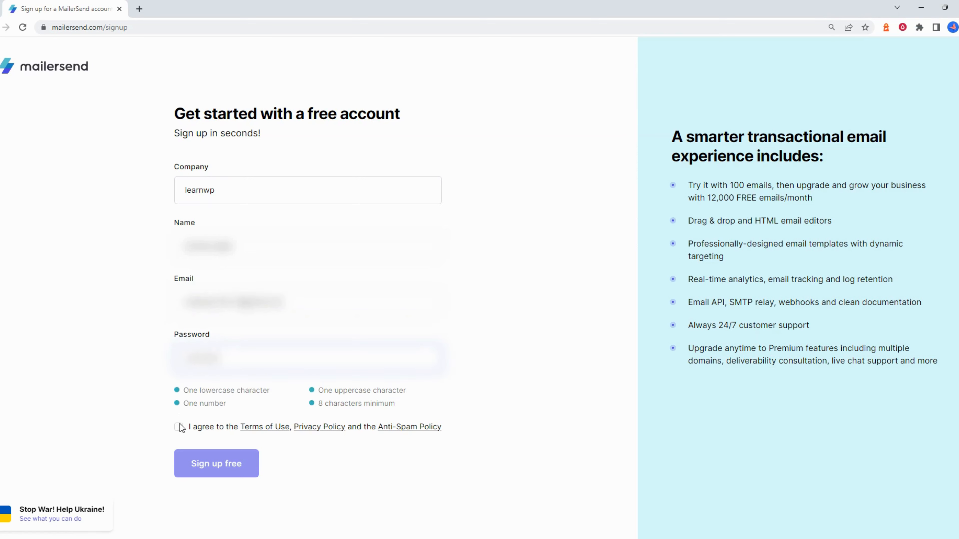
Accept the terms, submit the sign-up, and advance past the first welcome slide
{"action": "left_click", "coordinate": [178, 428]}
{"action": "left_click", "coordinate": [222, 468]}
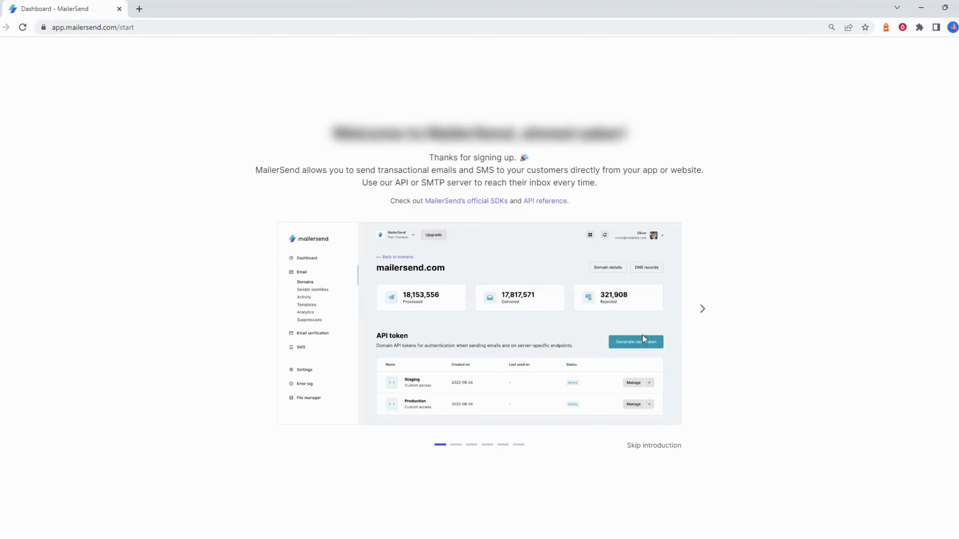
{"action": "left_click", "coordinate": [701, 311]}
Page through the remaining welcome slides and skip the introduction to reach the Next steps checklist
{"action": "left_click", "coordinate": [700, 311]}
{"action": "left_click", "coordinate": [700, 312]}
{"action": "left_click", "coordinate": [701, 312]}
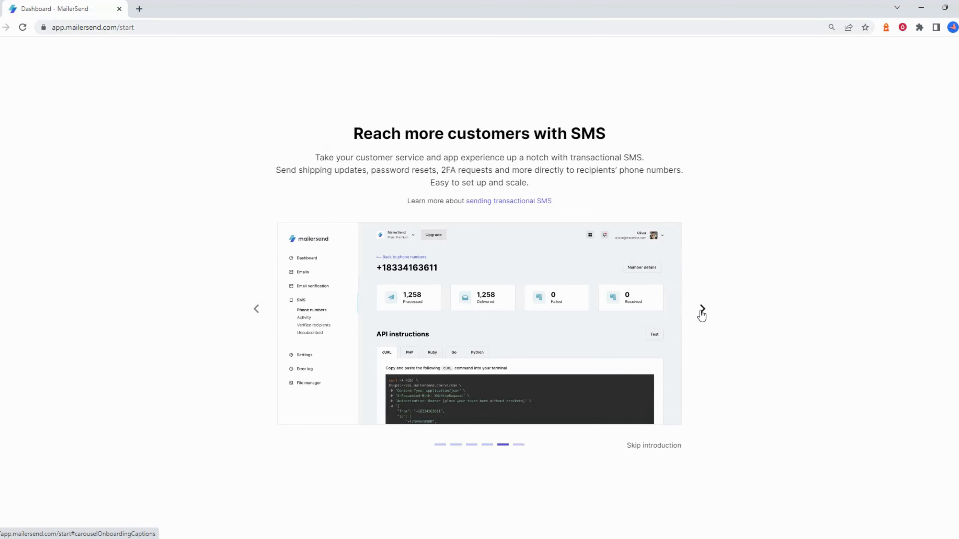
{"action": "left_click", "coordinate": [701, 311]}
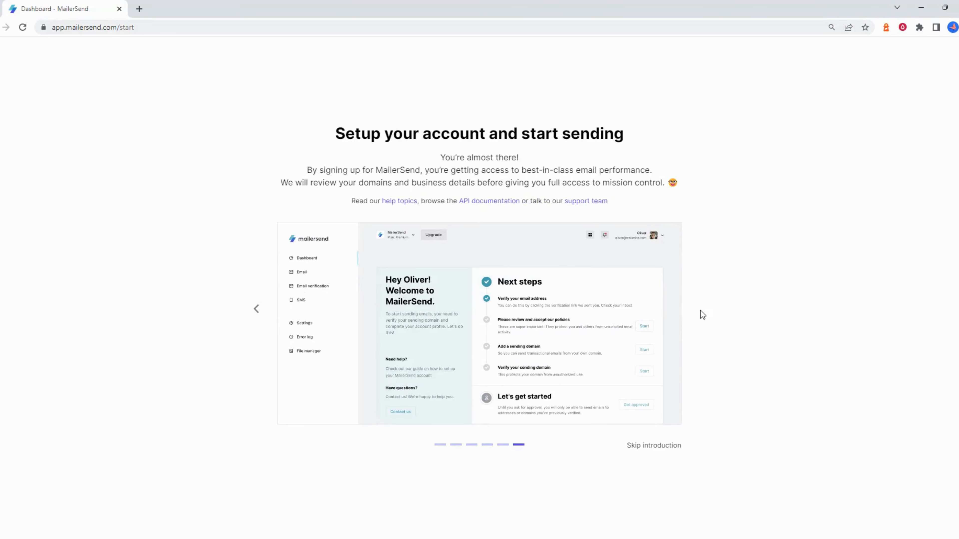
{"action": "left_click", "coordinate": [656, 451]}
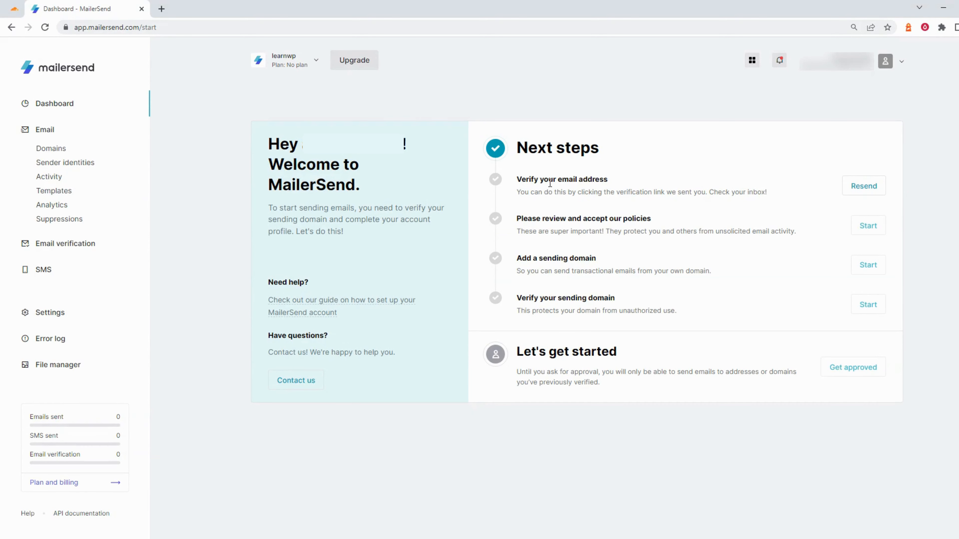
{"action": "left_click_drag", "start_coordinate": [519, 178], "coordinate": [605, 178]}
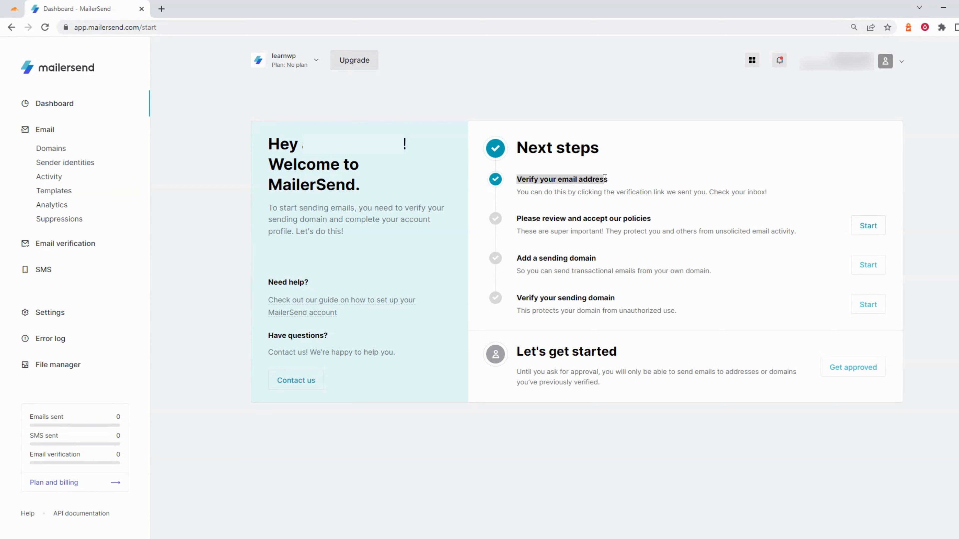
Review the Anti-Spam Policy to the end and agree to it
{"action": "left_click", "coordinate": [866, 227]}
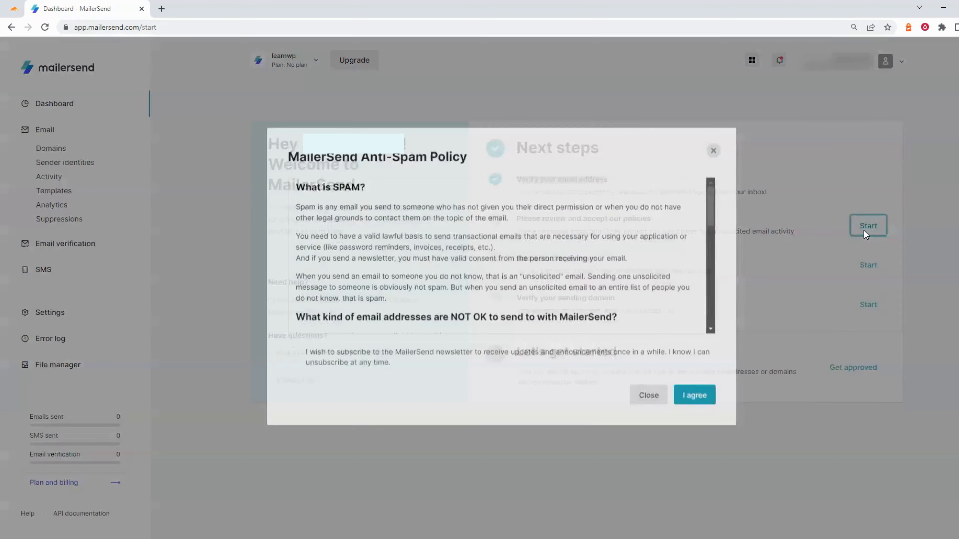
{"action": "scroll", "coordinate": [556, 271], "scroll_direction": "down", "scroll_amount": 3}
{"action": "scroll", "coordinate": [555, 271], "scroll_direction": "down", "scroll_amount": 10}
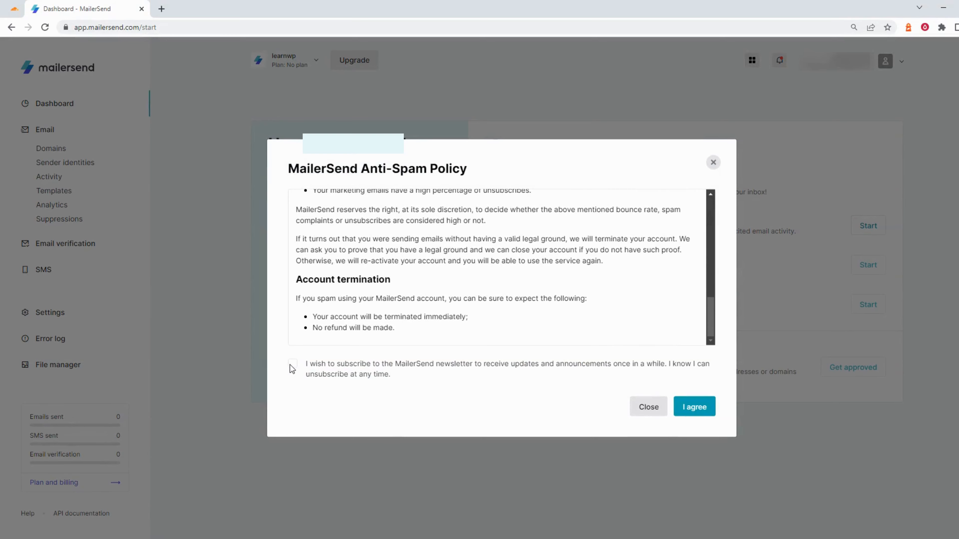
{"action": "left_click", "coordinate": [705, 410]}
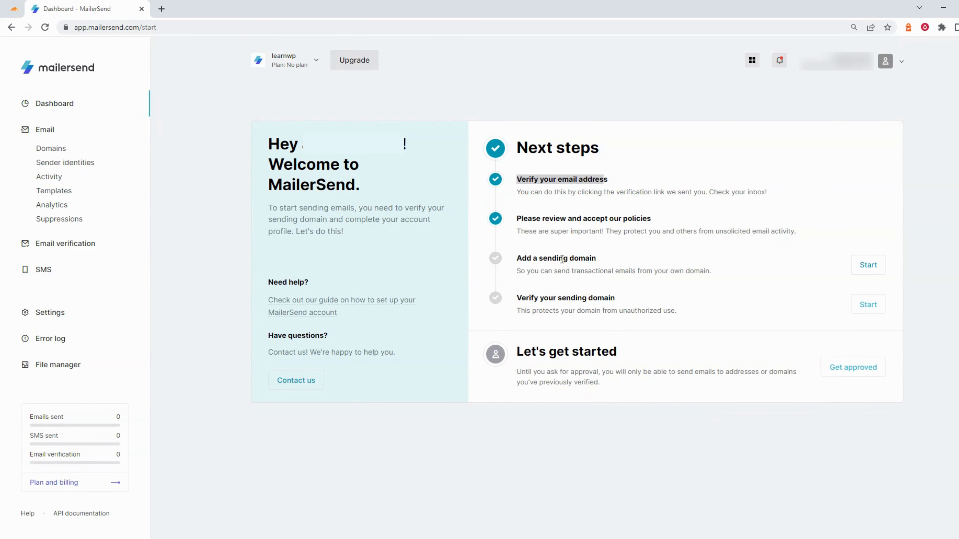
Add learnwp.store as the sending domain
{"action": "left_click", "coordinate": [866, 266]}
{"action": "left_click", "coordinate": [504, 286]}
{"action": "type", "text": "learnwp.store"}
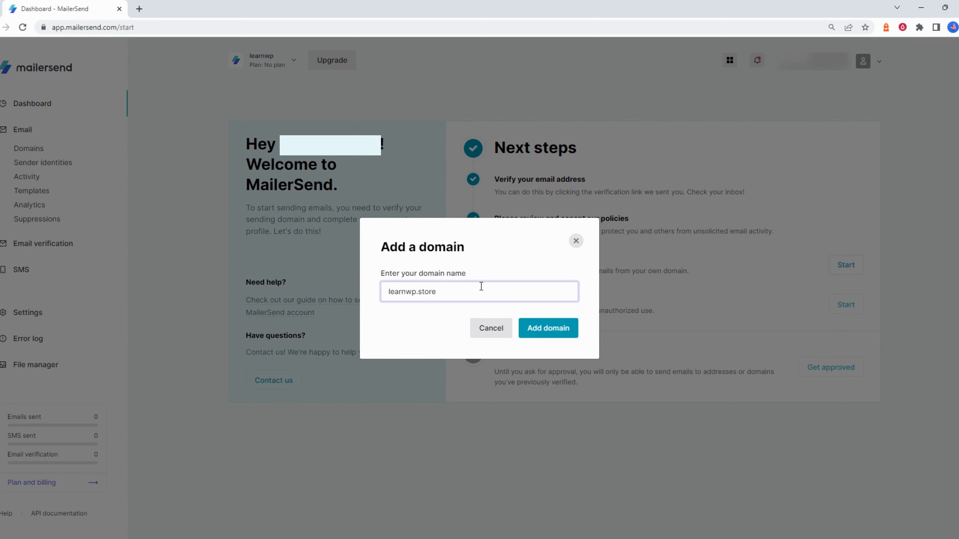
{"action": "left_click", "coordinate": [543, 334]}
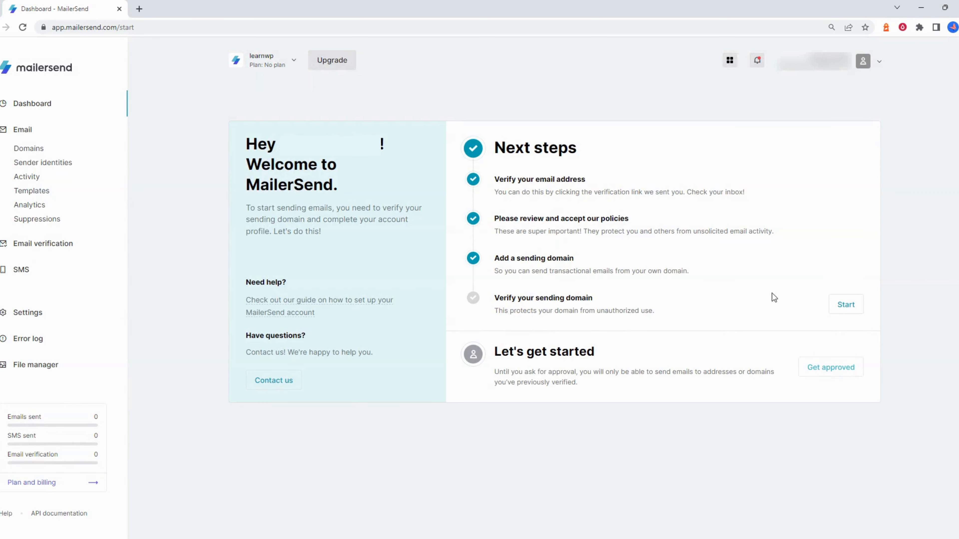
Open Domain verification for learnwp.store and review its SPF TXT and DKIM records
{"action": "left_click", "coordinate": [856, 309]}
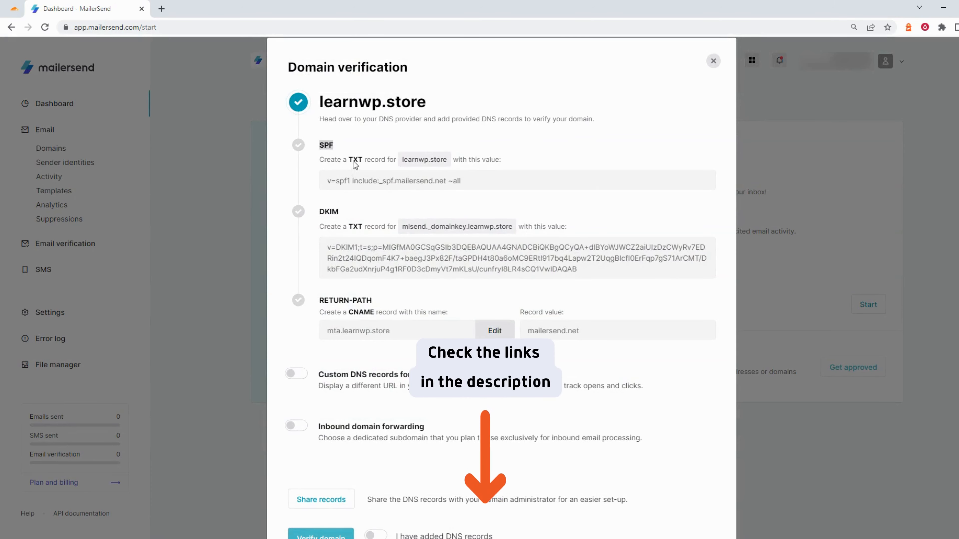
{"action": "left_click_drag", "start_coordinate": [349, 159], "coordinate": [389, 162]}
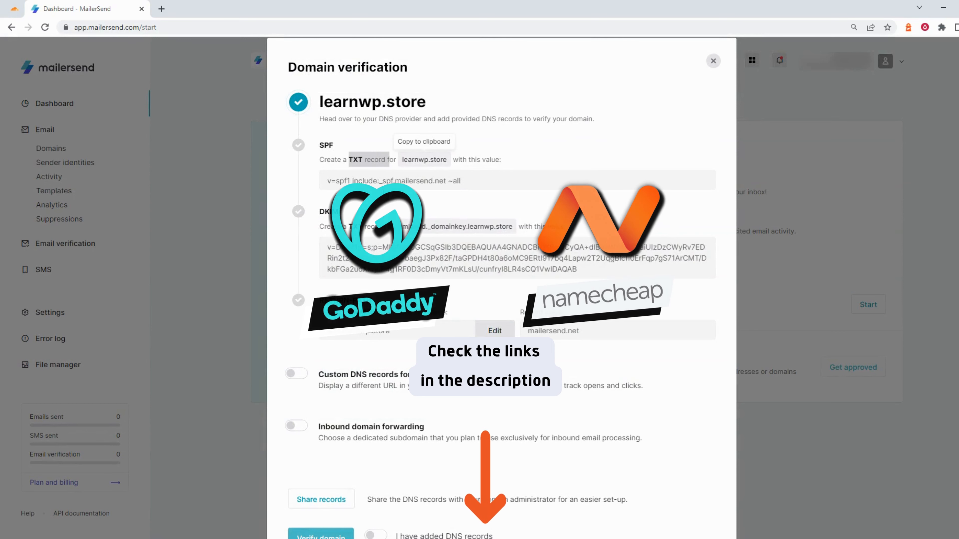
{"action": "left_click_drag", "start_coordinate": [320, 211], "coordinate": [344, 214]}
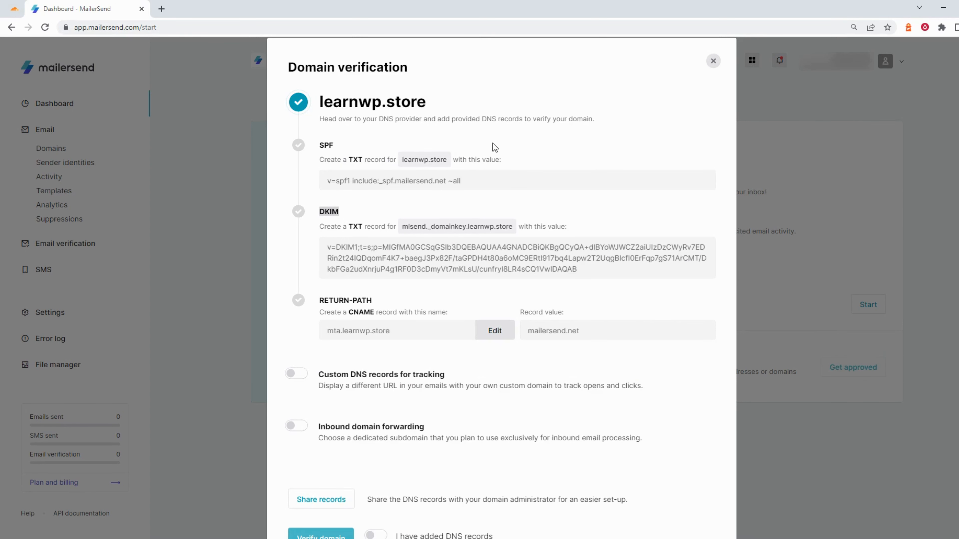
Open the learnwp.store site in Cloudflare and go to its DNS records
{"action": "left_click", "coordinate": [15, 8]}
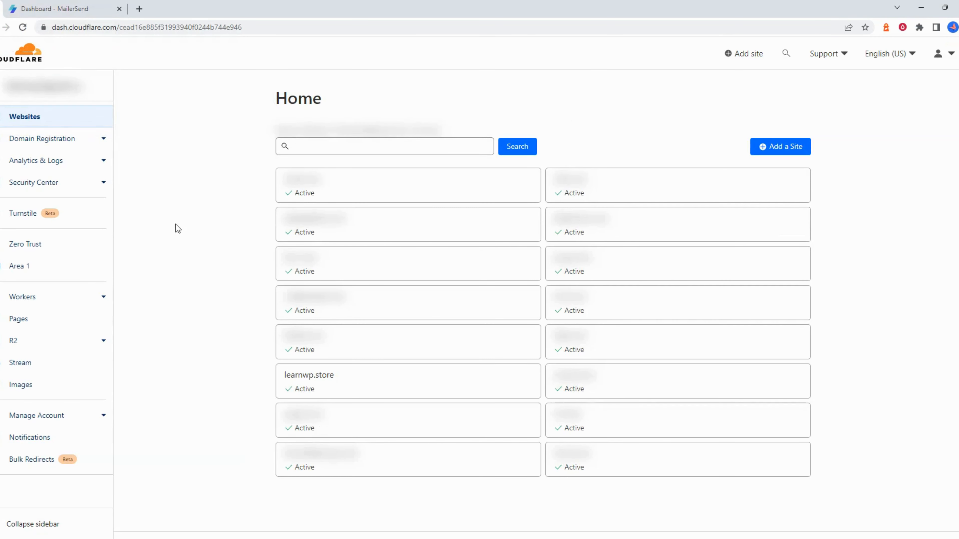
{"action": "left_click", "coordinate": [326, 383]}
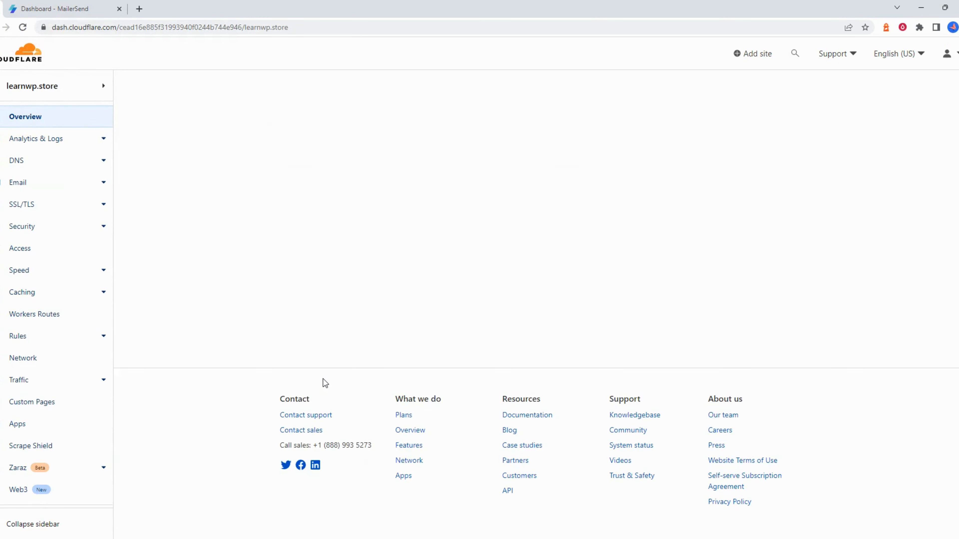
{"action": "left_click", "coordinate": [17, 166]}
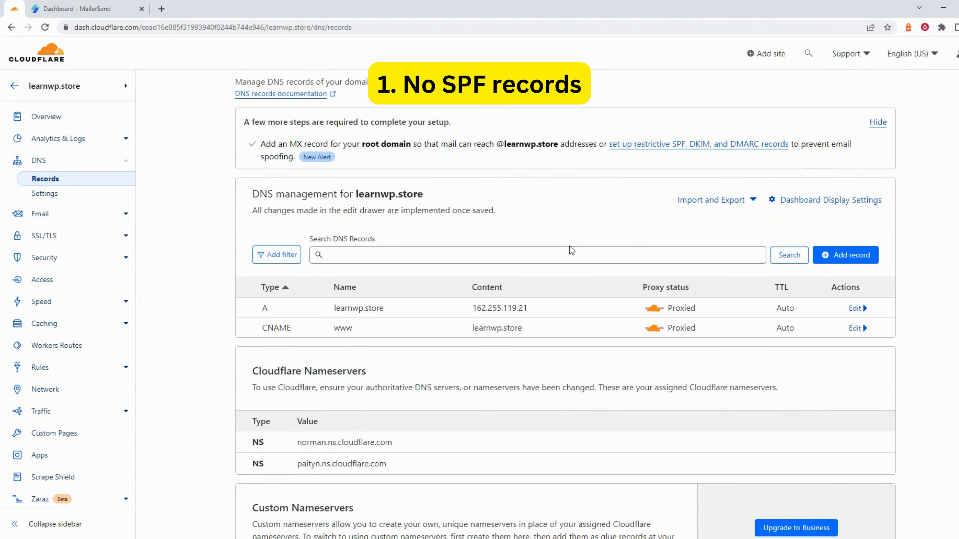
Start a new TXT DNS record, fetching the SPF value from MailerSend
{"action": "left_click", "coordinate": [846, 255]}
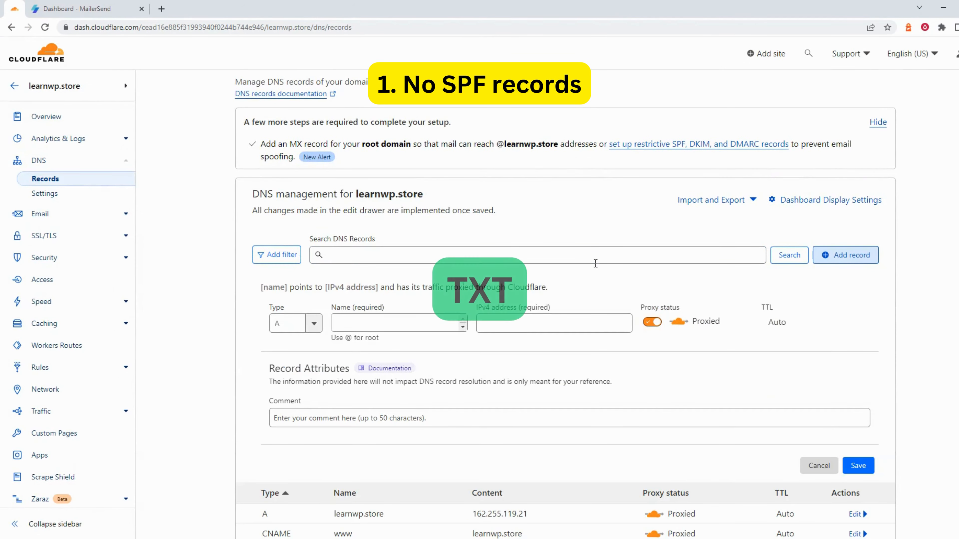
{"action": "left_click", "coordinate": [314, 323]}
{"action": "scroll", "coordinate": [298, 374], "scroll_direction": "down", "scroll_amount": 3}
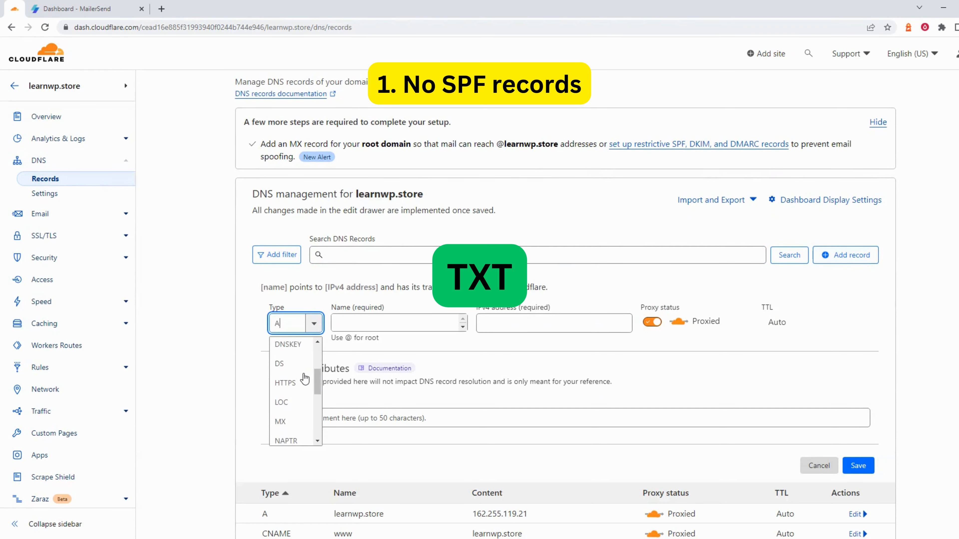
{"action": "scroll", "coordinate": [305, 379], "scroll_direction": "down", "scroll_amount": 5}
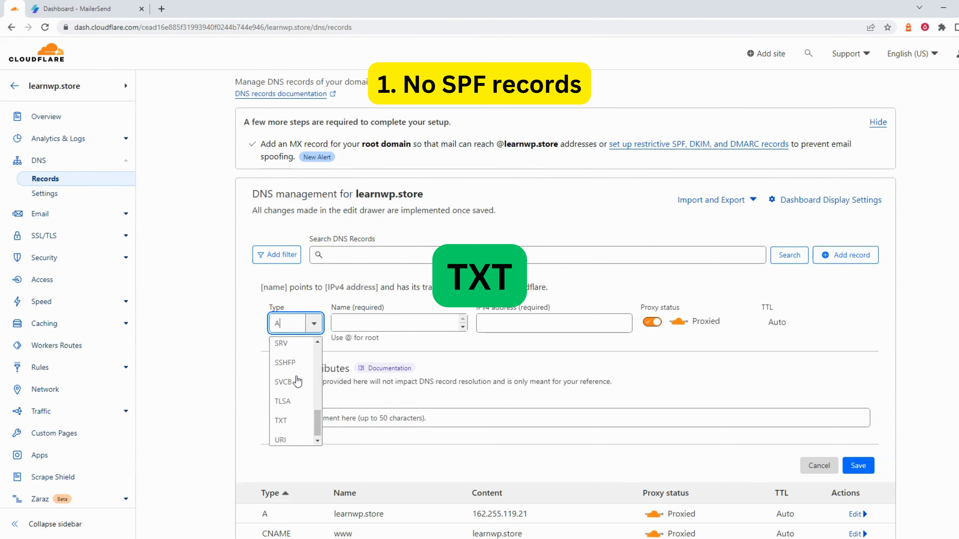
{"action": "left_click", "coordinate": [289, 420]}
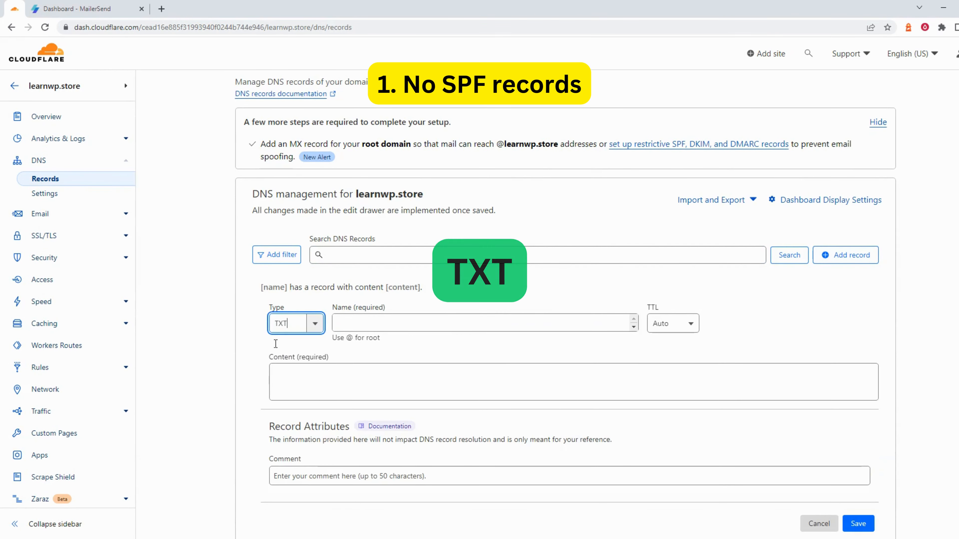
{"action": "left_click", "coordinate": [83, 8]}
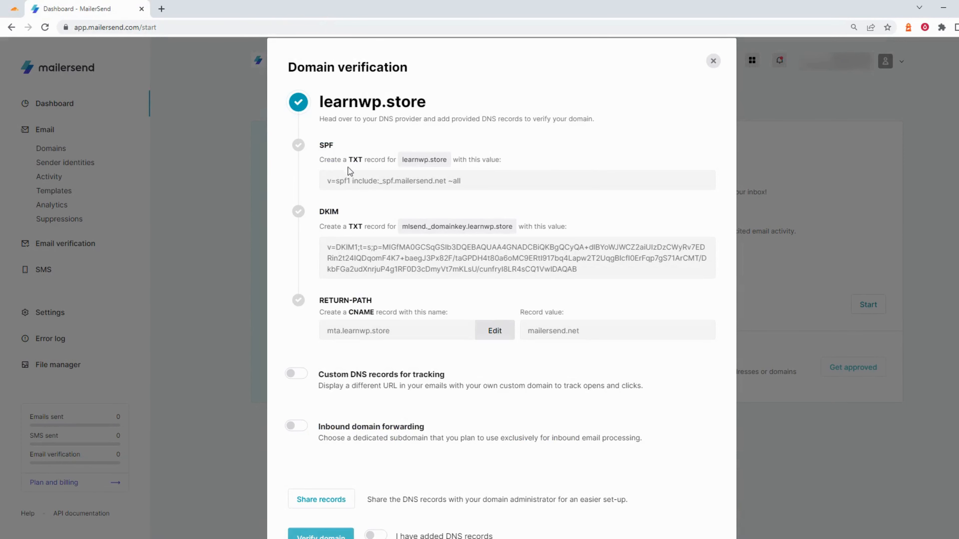
{"action": "left_click", "coordinate": [11, 5]}
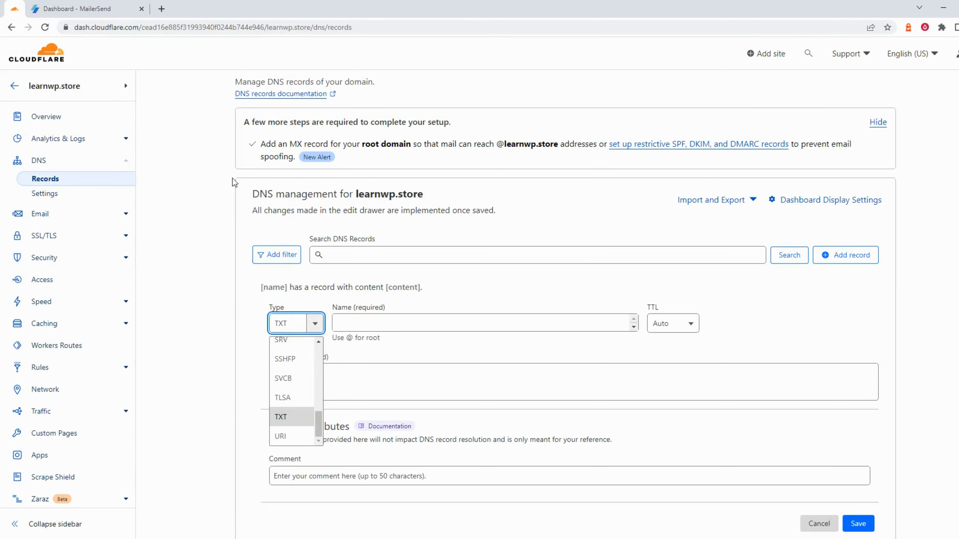
Save the record with name @ and content v=spf1 include:_spf.mailersend.net ~all
{"action": "left_click", "coordinate": [377, 317]}
{"action": "type", "text": "@"}
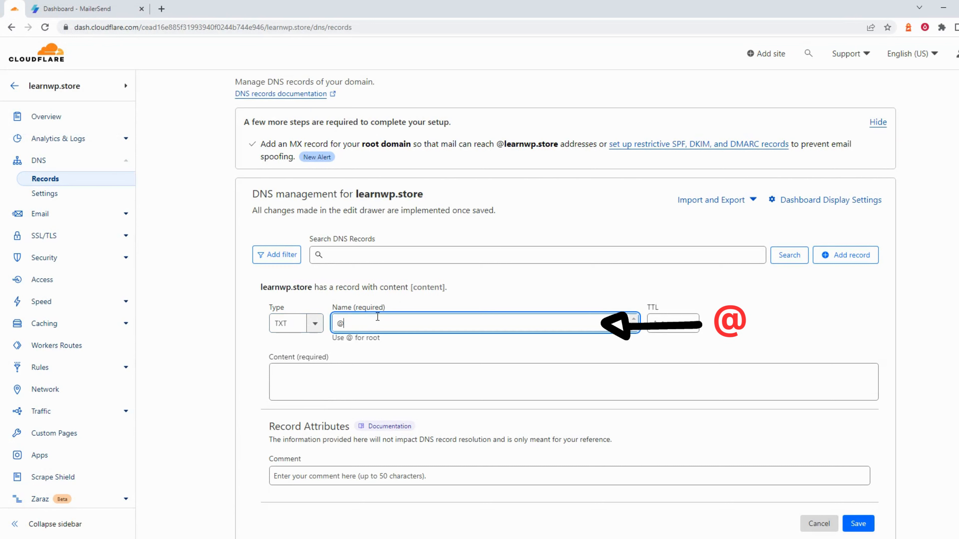
{"action": "left_click", "coordinate": [531, 370]}
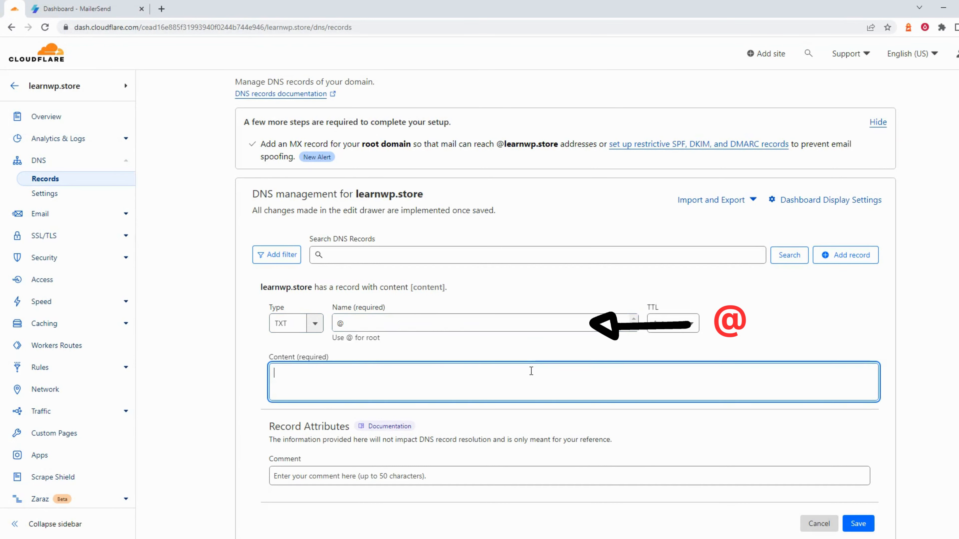
{"action": "type", "text": "v=spf1 include:_spf.mailersend.net ~all"}
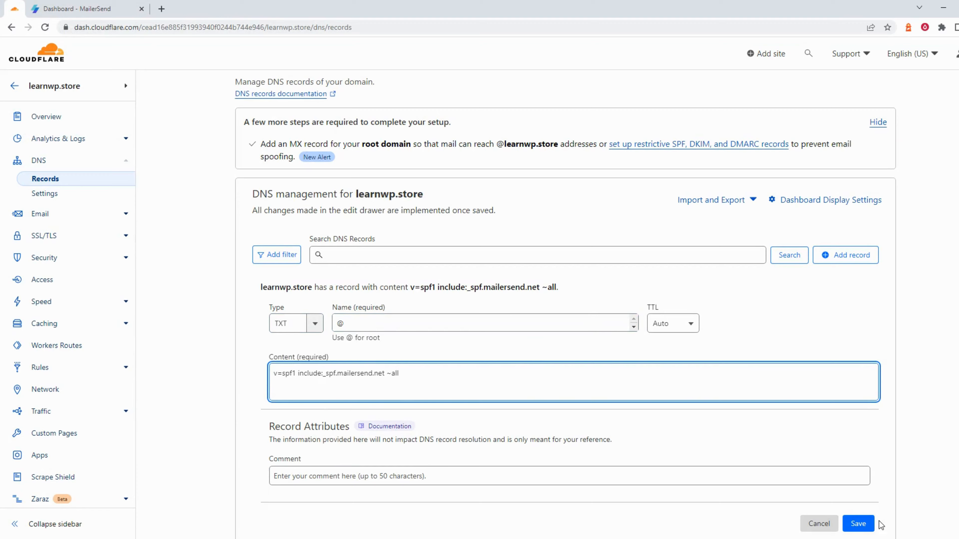
{"action": "left_click", "coordinate": [865, 524]}
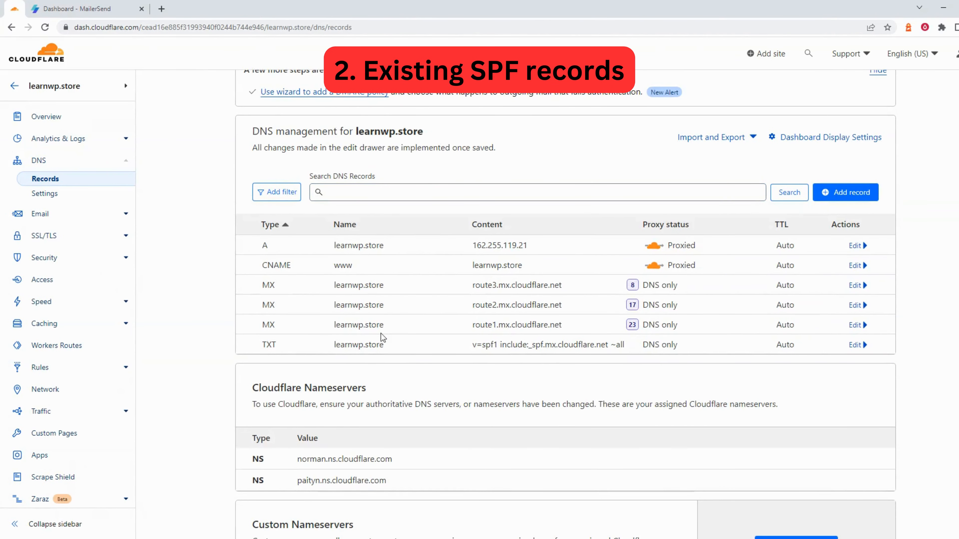
Edit the existing SPF TXT record, pasting the MailerSend SPF line below it
{"action": "double_click", "coordinate": [483, 348]}
{"action": "key", "text": "ctrl+Tab"}
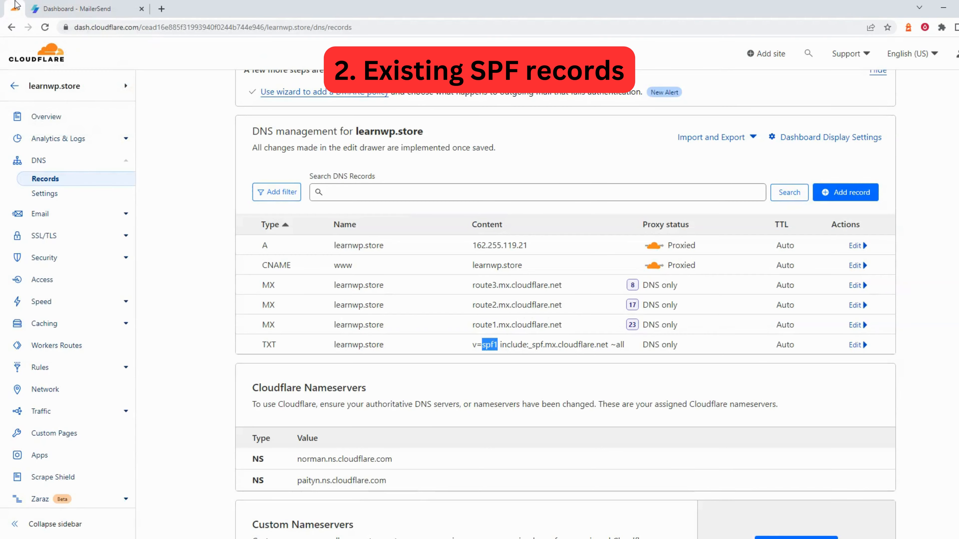
{"action": "left_click", "coordinate": [15, 8]}
{"action": "left_click", "coordinate": [854, 344]}
{"action": "left_click", "coordinate": [429, 442]}
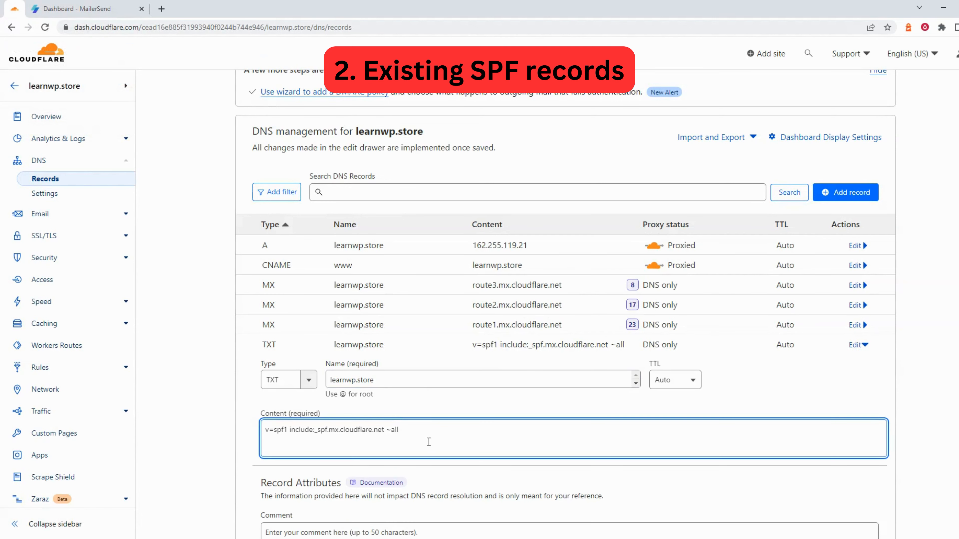
{"action": "type", "text": "v=spf1 include:_spf.mailersend.net ~all"}
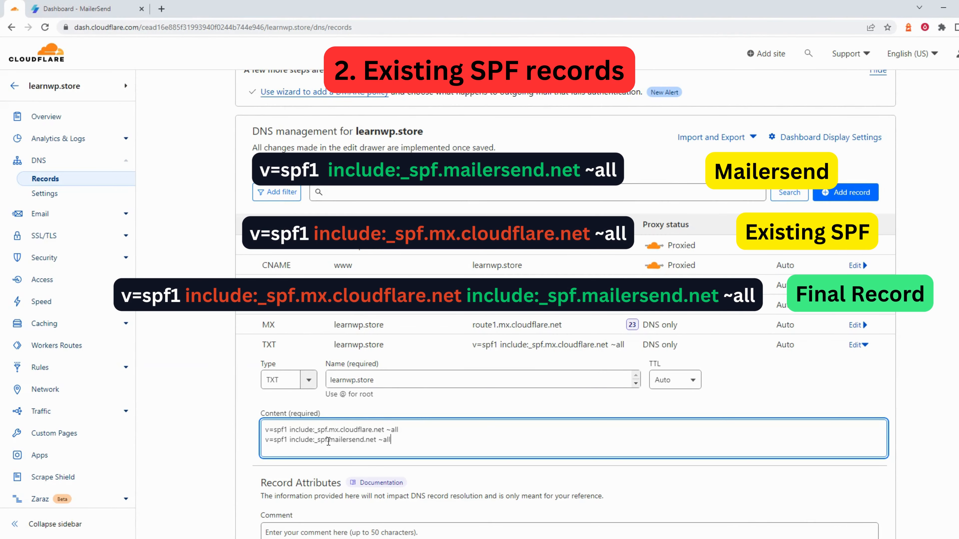
Move include:_spf.mailersend.net before ~all, delete the extra line, and save the record
{"action": "left_click_drag", "start_coordinate": [300, 443], "coordinate": [377, 445]}
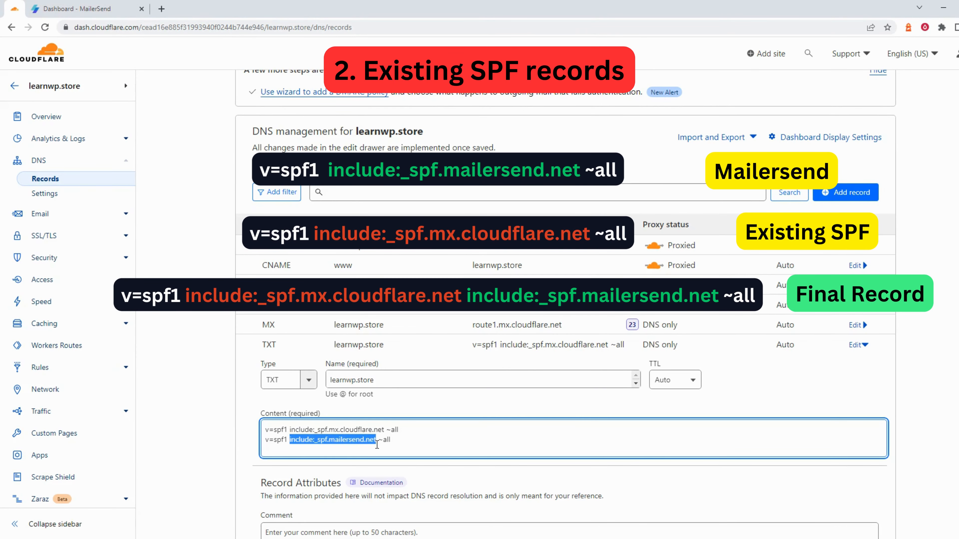
{"action": "key", "text": "ctrl+c"}
{"action": "left_click", "coordinate": [385, 430]}
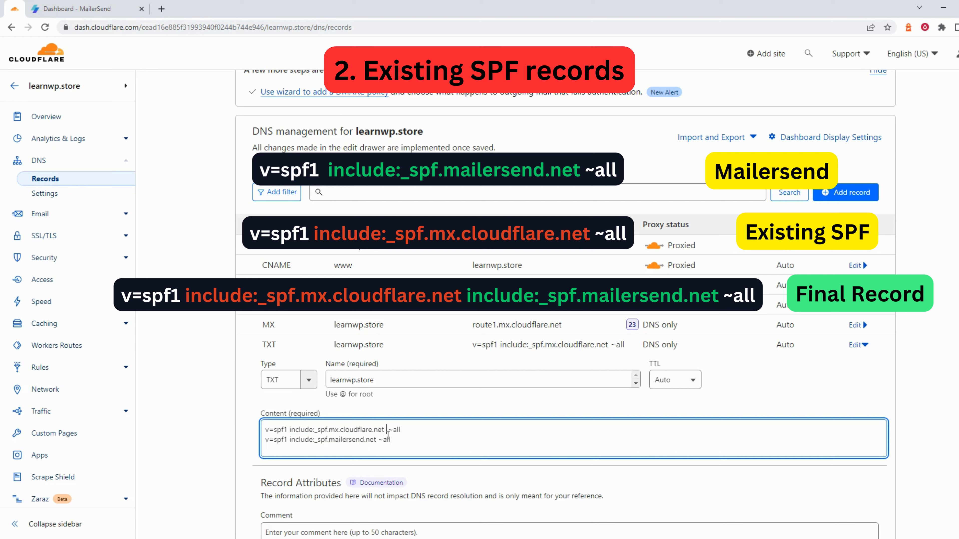
{"action": "key", "text": "ctrl+v"}
{"action": "left_click_drag", "start_coordinate": [391, 440], "coordinate": [484, 431]}
{"action": "key", "text": "BackSpace"}
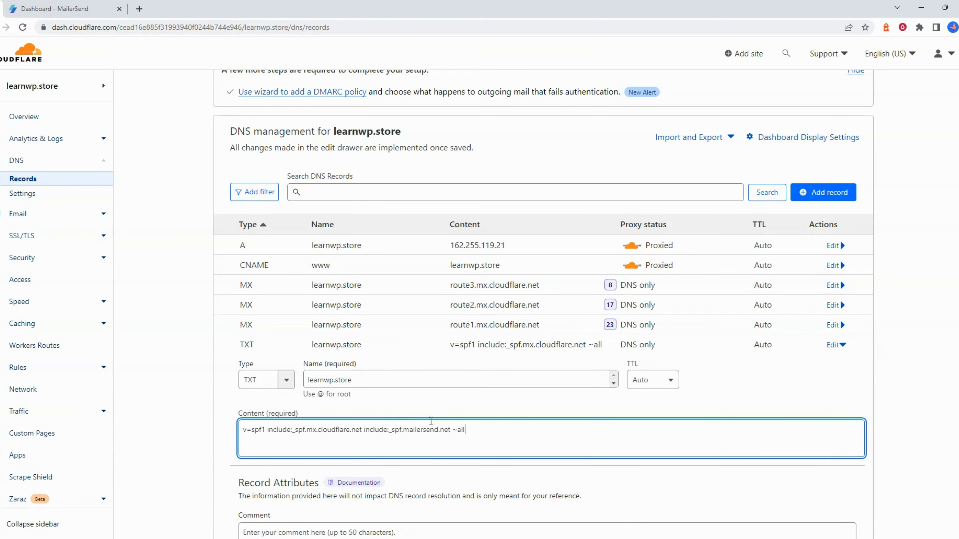
{"action": "scroll", "coordinate": [401, 436], "scroll_direction": "down", "scroll_amount": 2}
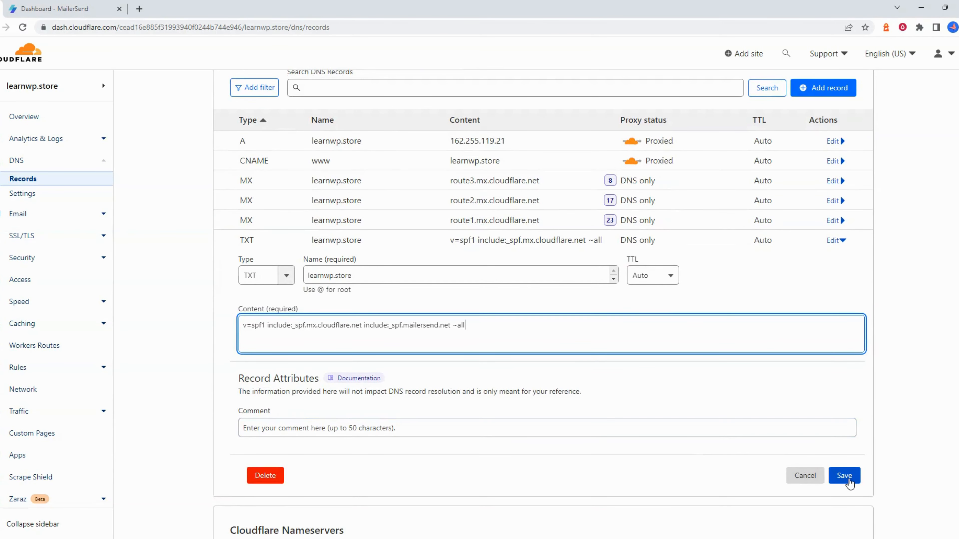
{"action": "left_click", "coordinate": [844, 475]}
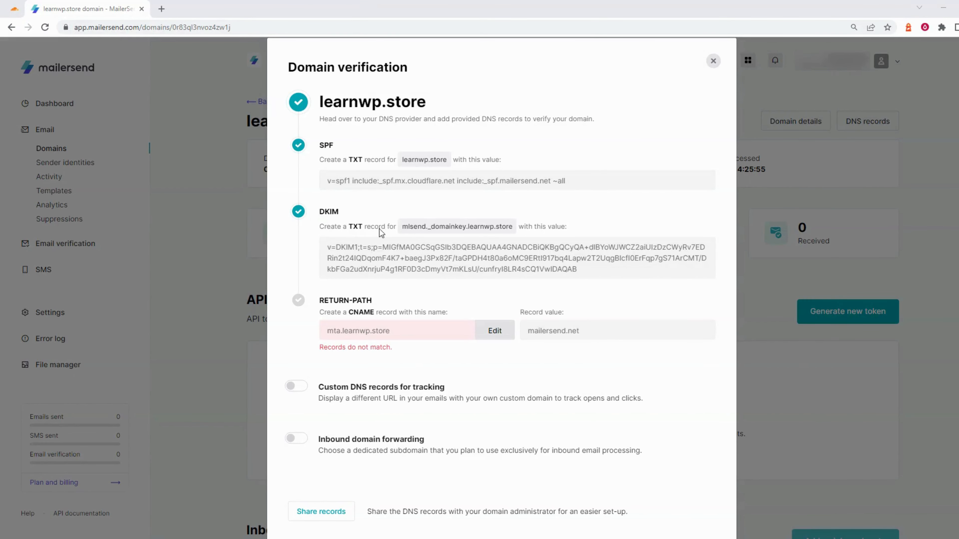
Copy the DKIM record name mlsend._domainkey.learnwp.store from MailerSend
{"action": "left_click", "coordinate": [428, 230]}
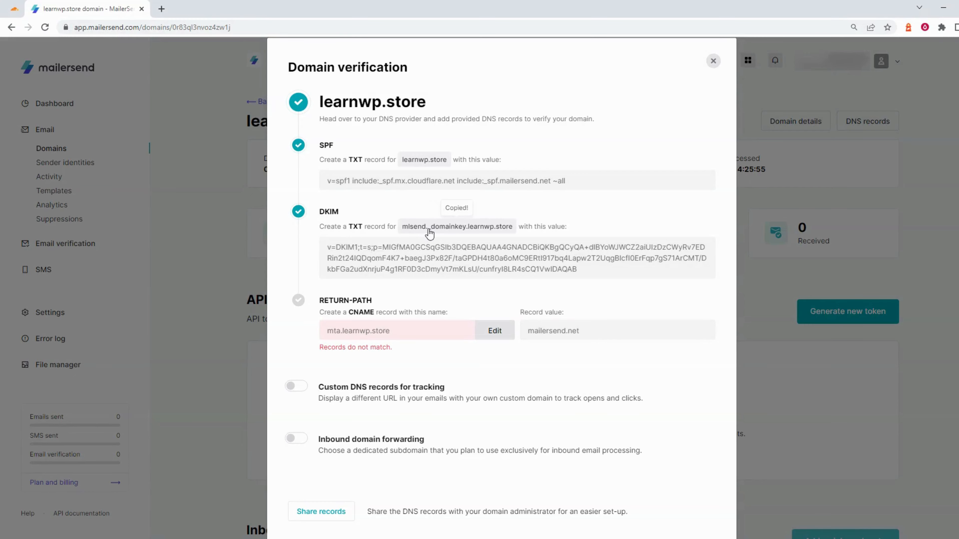
{"action": "left_click", "coordinate": [21, 4]}
Create a new Cloudflare TXT record named mlsend._domainkey
{"action": "left_click", "coordinate": [848, 157]}
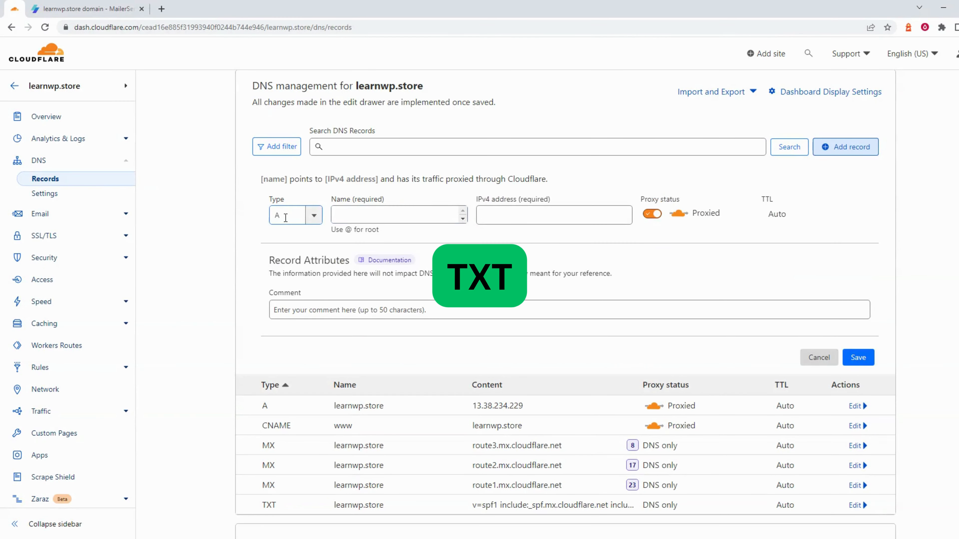
{"action": "left_click", "coordinate": [292, 215]}
{"action": "scroll", "coordinate": [292, 285], "scroll_direction": "down", "scroll_amount": 5}
{"action": "left_click", "coordinate": [282, 309]}
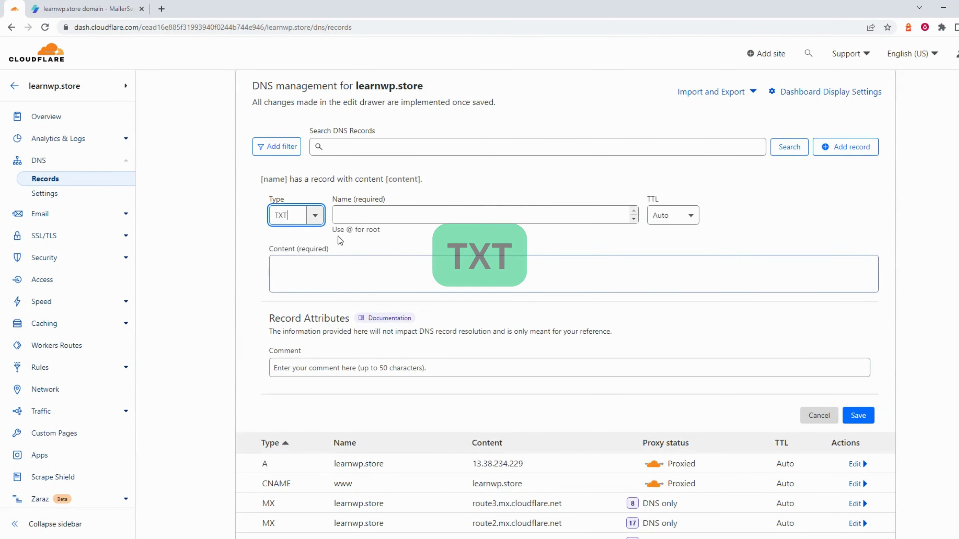
{"action": "left_click", "coordinate": [360, 216]}
{"action": "right_click", "coordinate": [361, 216]}
{"action": "left_click", "coordinate": [378, 300]}
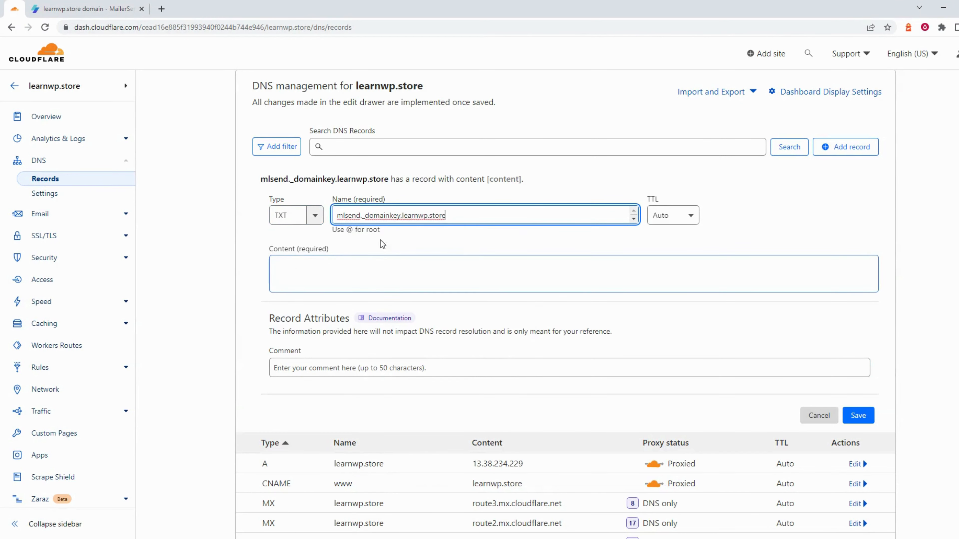
Paste the MailerSend DKIM key as its content, save it, and return to MailerSend verification
{"action": "left_click", "coordinate": [87, 8]}
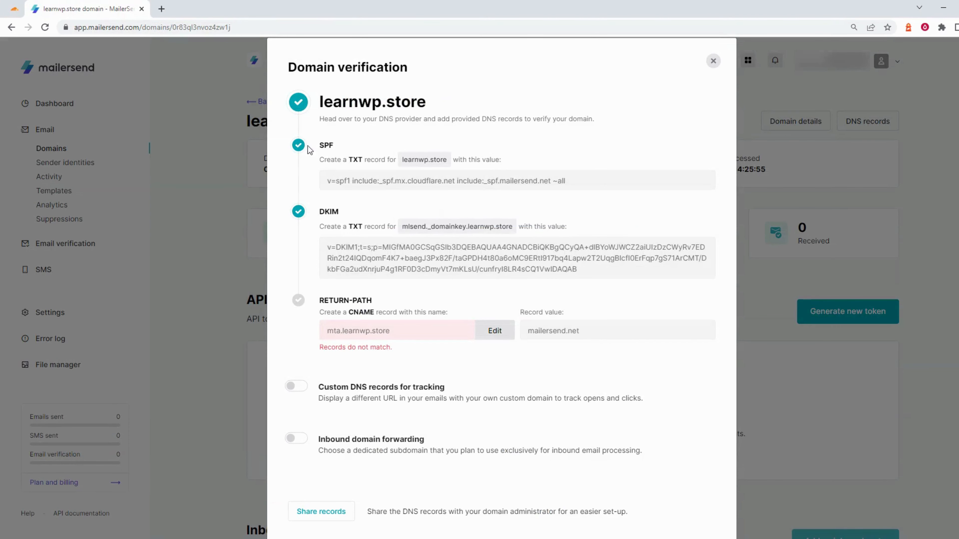
{"action": "left_click", "coordinate": [393, 260]}
{"action": "left_click", "coordinate": [417, 266]}
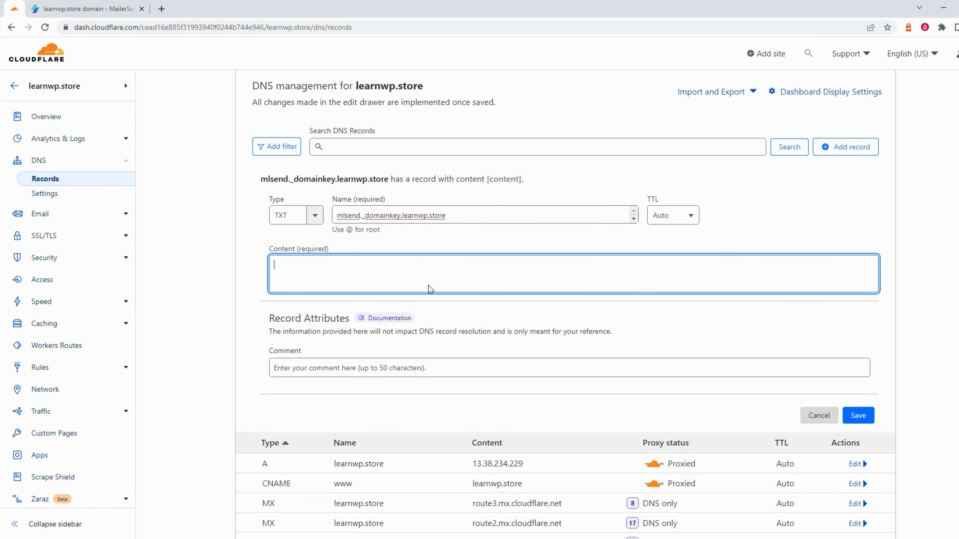
{"action": "right_click", "coordinate": [412, 268]}
{"action": "left_click", "coordinate": [436, 350]}
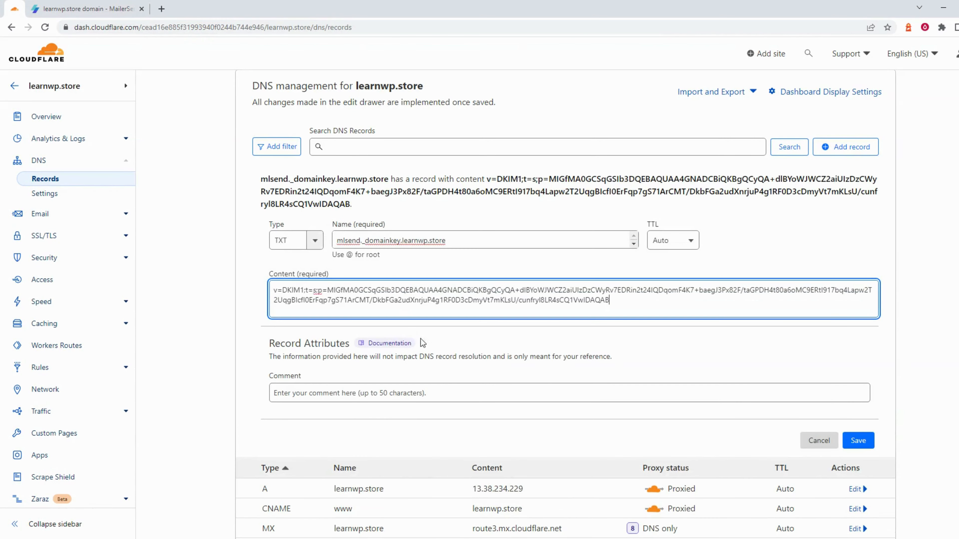
{"action": "left_click", "coordinate": [856, 445]}
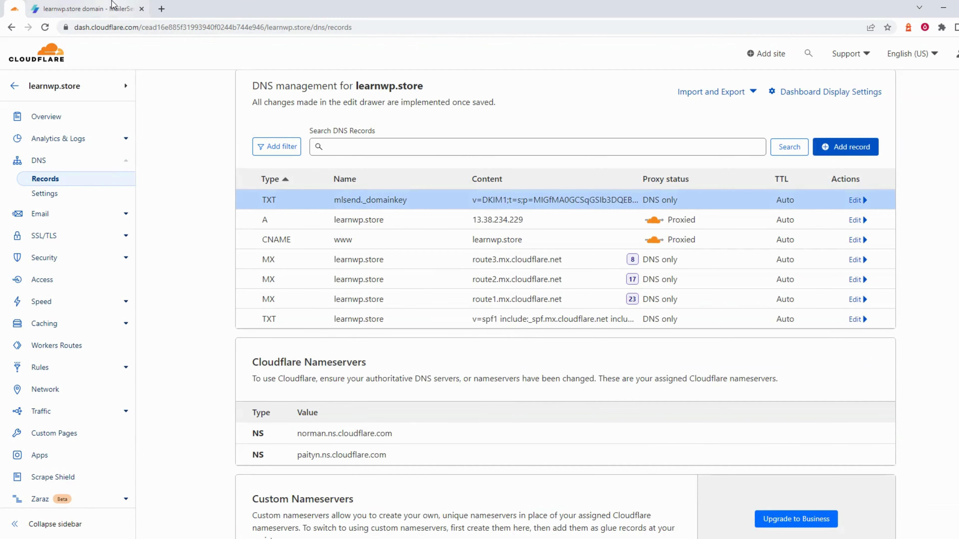
{"action": "left_click", "coordinate": [87, 8]}
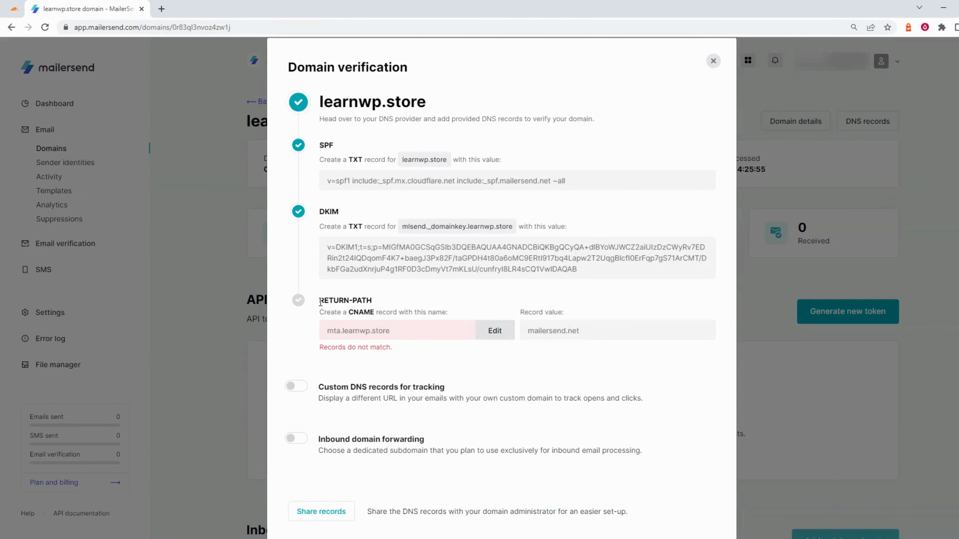
Add a new CNAME record in Cloudflare with the name mta.learnwp.store
{"action": "left_click", "coordinate": [360, 331]}
{"action": "left_click", "coordinate": [14, 8]}
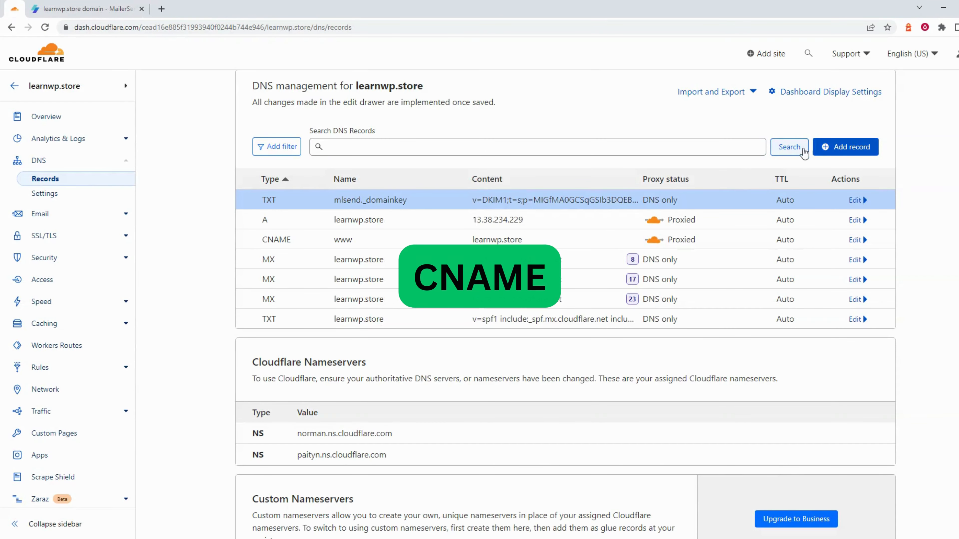
{"action": "left_click", "coordinate": [844, 146]}
{"action": "left_click", "coordinate": [311, 216]}
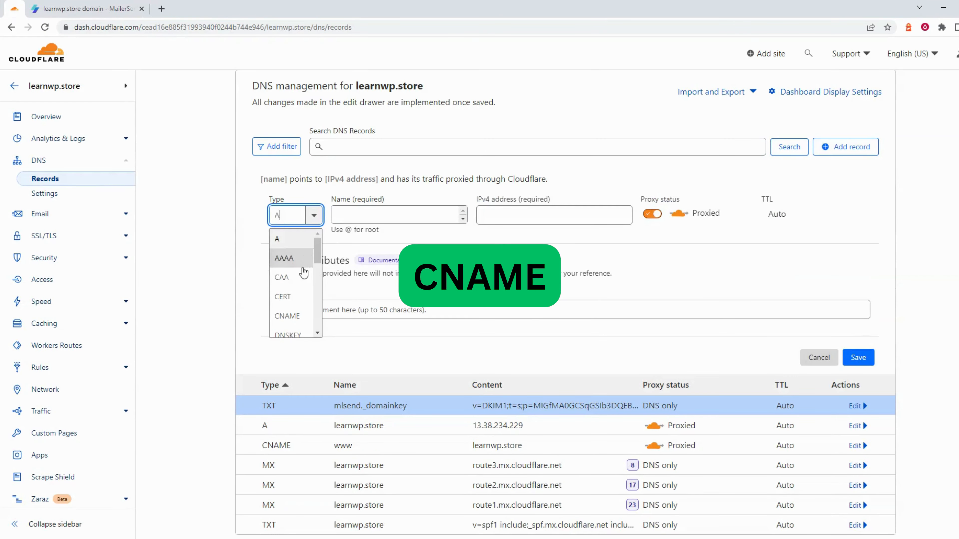
{"action": "left_click", "coordinate": [294, 317]}
{"action": "left_click", "coordinate": [351, 216]}
{"action": "right_click", "coordinate": [354, 215]}
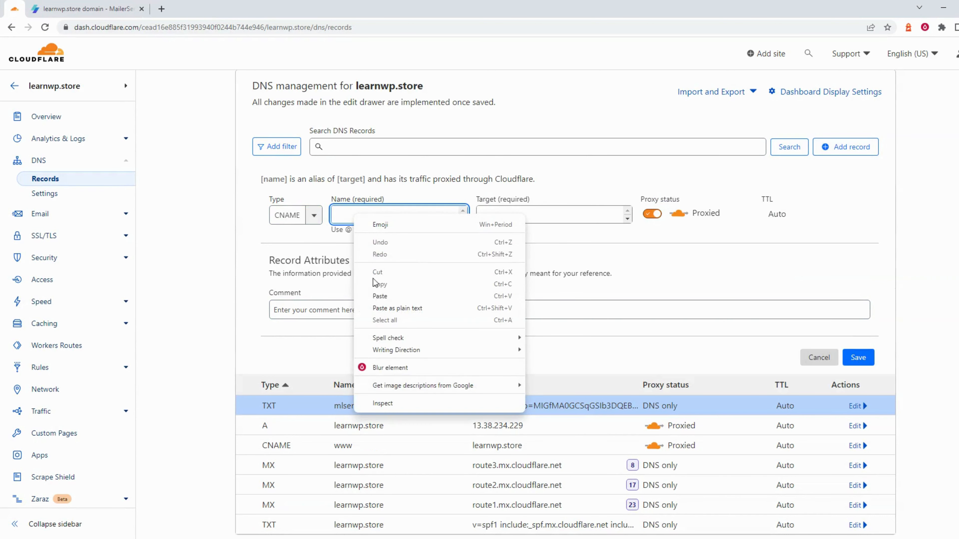
{"action": "left_click", "coordinate": [379, 296]}
Set the CNAME target to mailersend.net, save it, and highlight the new mta record
{"action": "key", "text": "ctrl+Tab"}
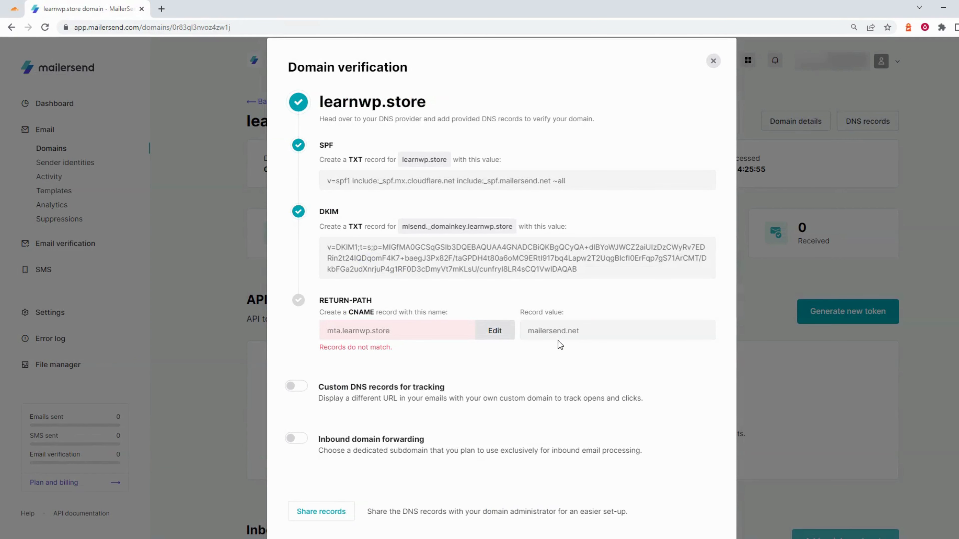
{"action": "left_click", "coordinate": [591, 337]}
{"action": "key", "text": "ctrl+Tab"}
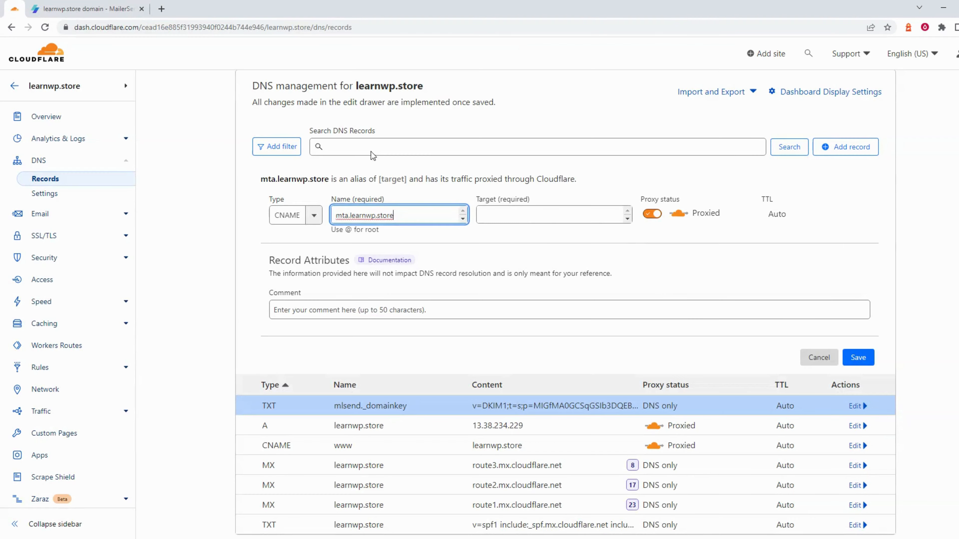
{"action": "left_click", "coordinate": [577, 215]}
{"action": "right_click", "coordinate": [577, 215]}
{"action": "left_click", "coordinate": [612, 302]}
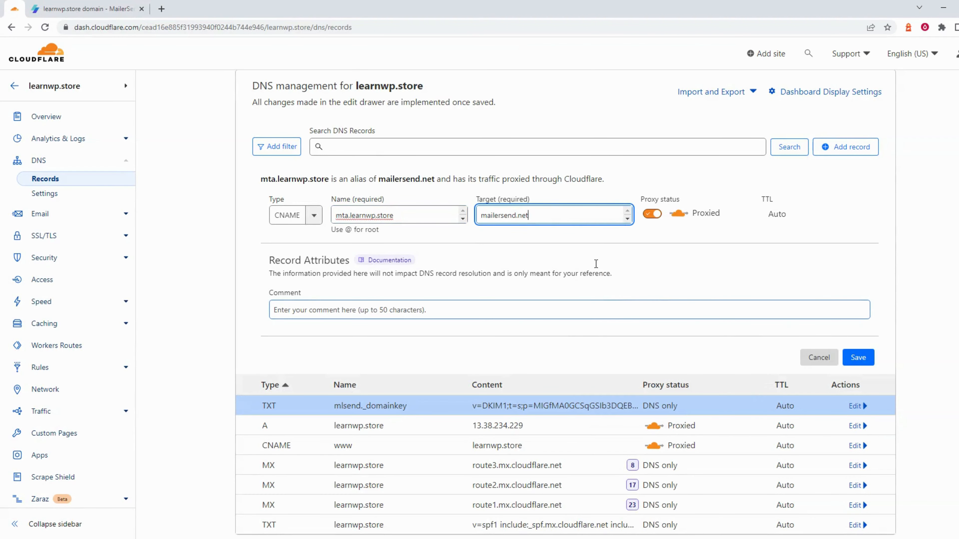
{"action": "left_click", "coordinate": [858, 357]}
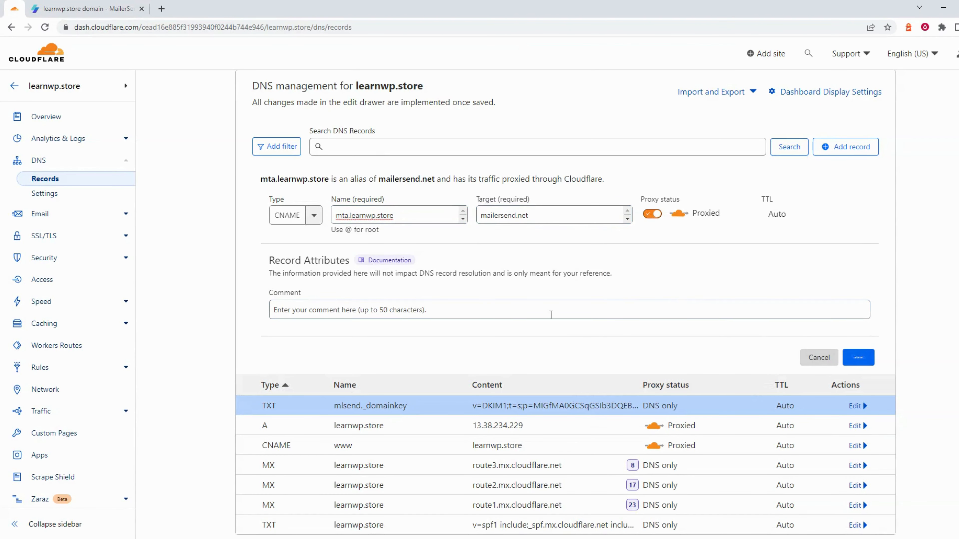
{"action": "left_click", "coordinate": [506, 307]}
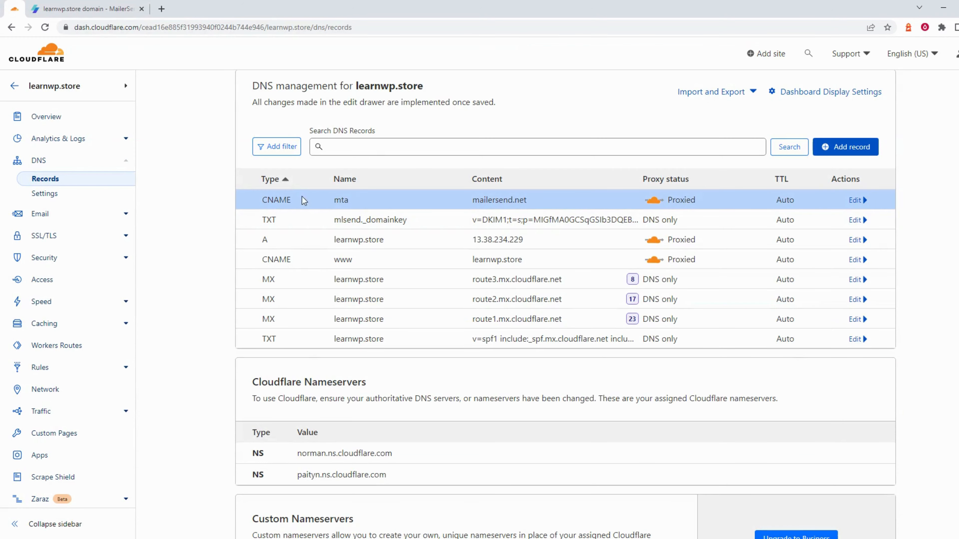
{"action": "left_click_drag", "start_coordinate": [333, 201], "coordinate": [417, 223]}
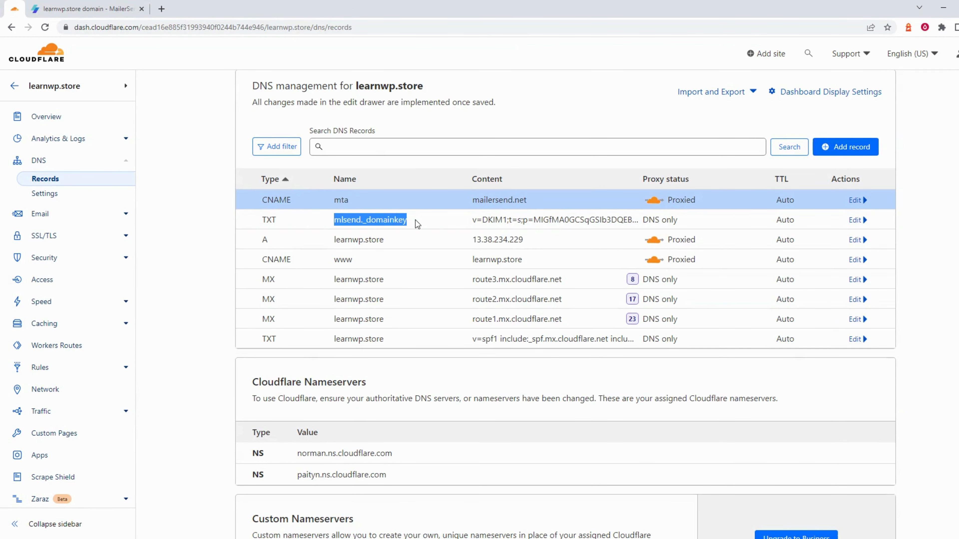
{"action": "left_click_drag", "start_coordinate": [472, 339], "coordinate": [617, 339]}
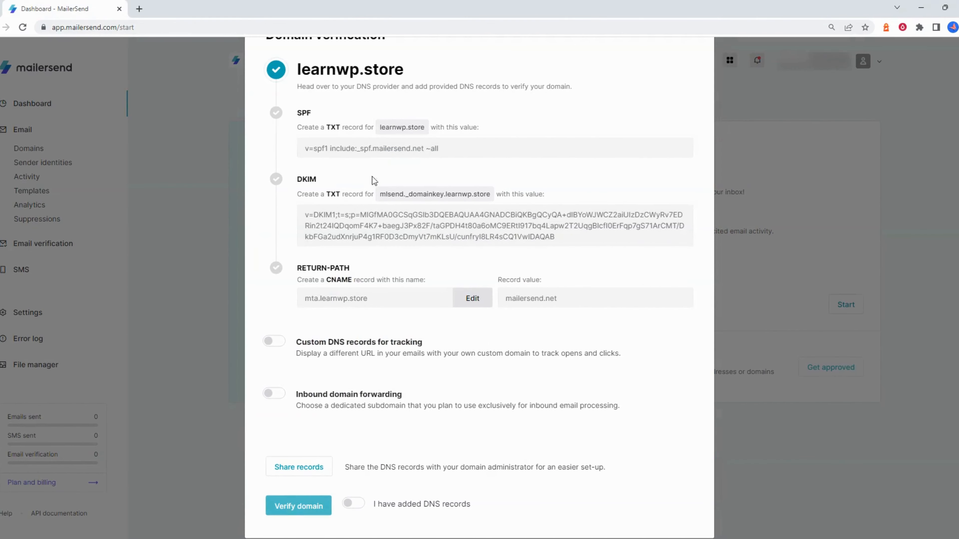
Confirm the DNS records are added, verify learnwp.store, and re-check until it shows verified
{"action": "left_click", "coordinate": [355, 506]}
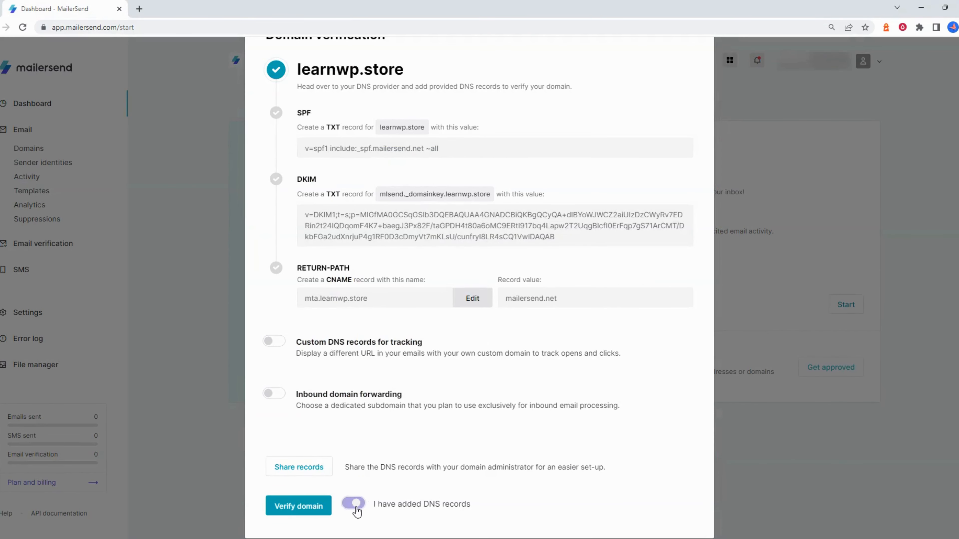
{"action": "left_click", "coordinate": [306, 508]}
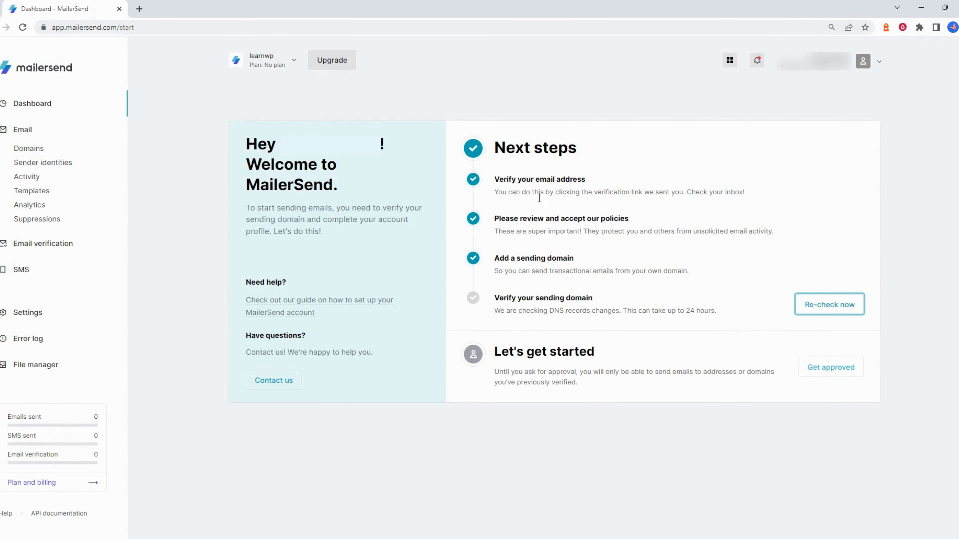
{"action": "left_click", "coordinate": [837, 308]}
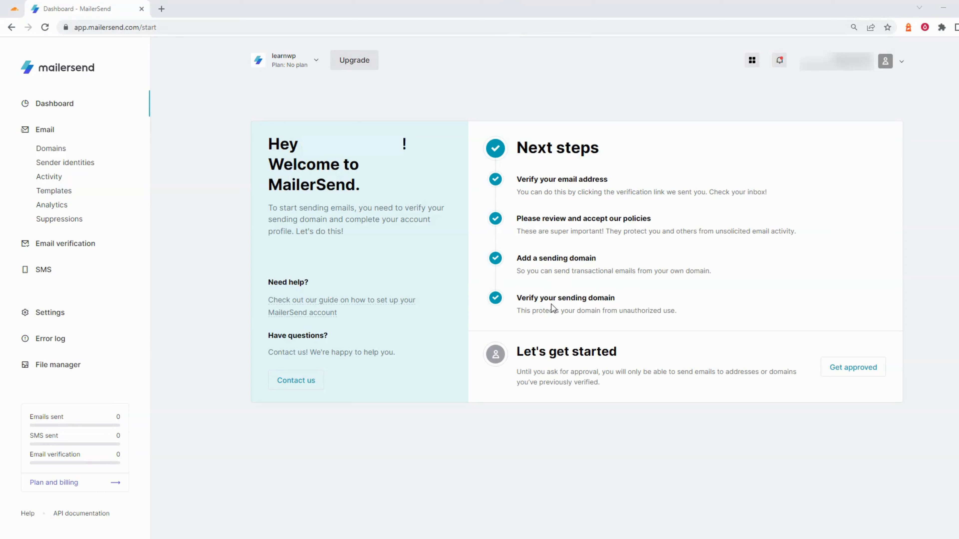
{"action": "left_click_drag", "start_coordinate": [518, 298], "coordinate": [612, 298]}
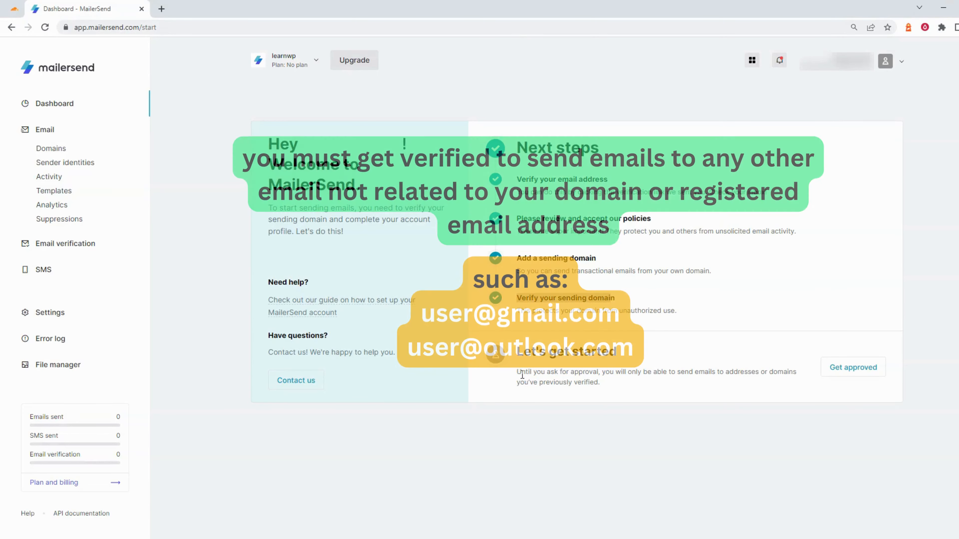
{"action": "left_click_drag", "start_coordinate": [517, 374], "coordinate": [599, 375]}
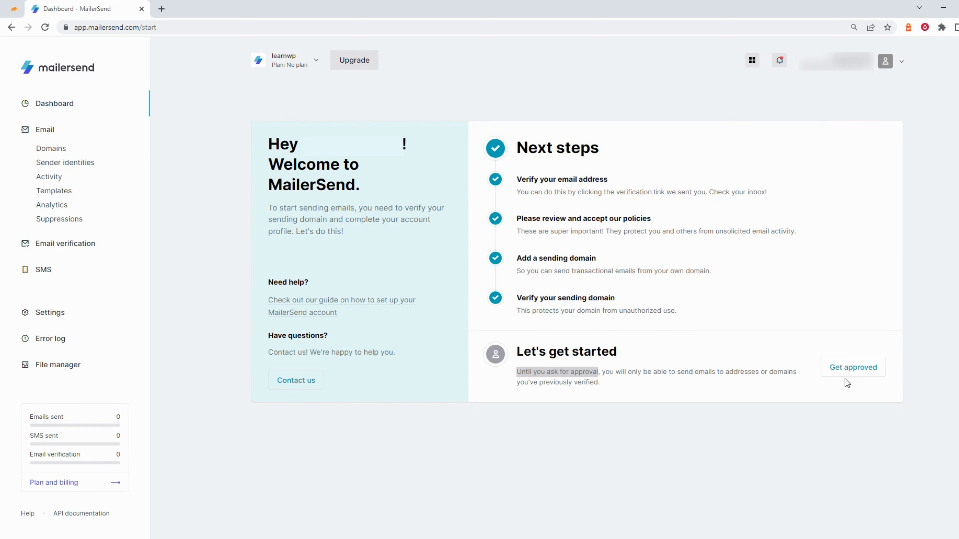
Start the Get approved form and fill in the company name and website address
{"action": "left_click", "coordinate": [863, 376]}
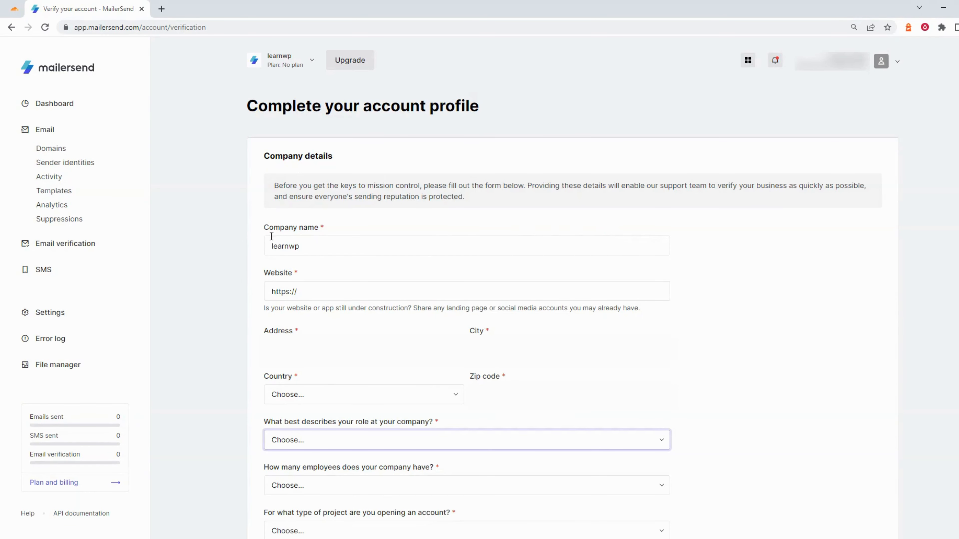
{"action": "left_click_drag", "start_coordinate": [272, 236], "coordinate": [335, 235]}
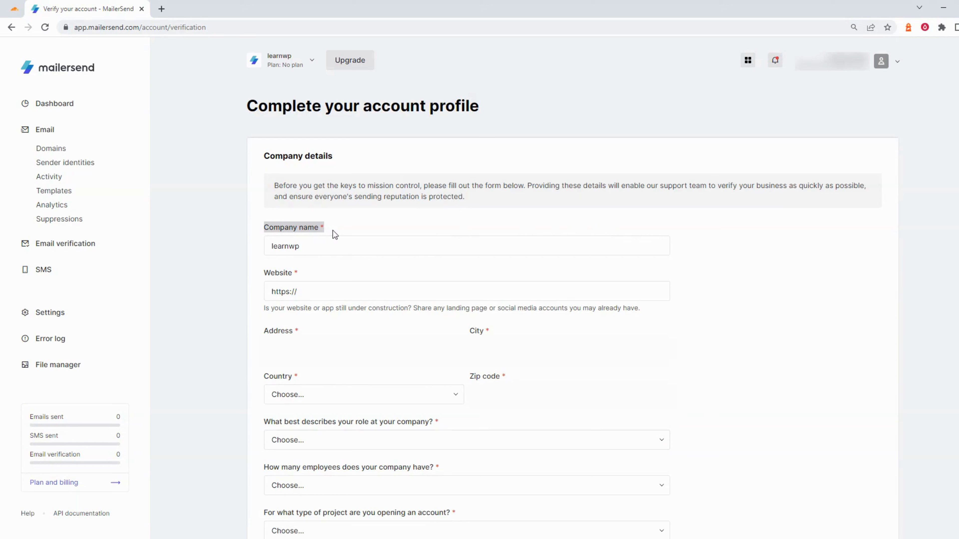
{"action": "left_click", "coordinate": [277, 249]}
{"action": "left_click", "coordinate": [314, 293]}
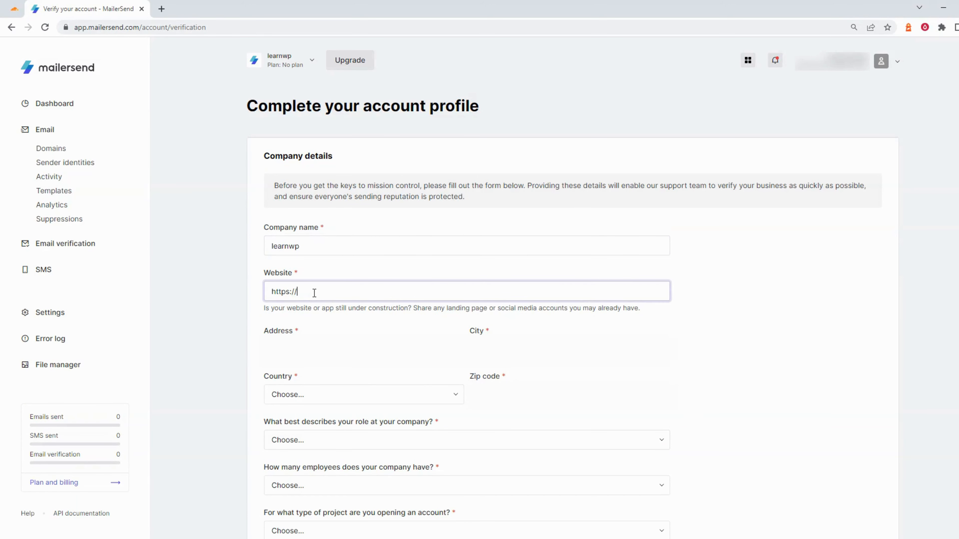
{"action": "type", "text": "www.learnwp.store"}
{"action": "scroll", "coordinate": [314, 293], "scroll_direction": "down", "scroll_amount": 1}
{"action": "left_click", "coordinate": [314, 293]}
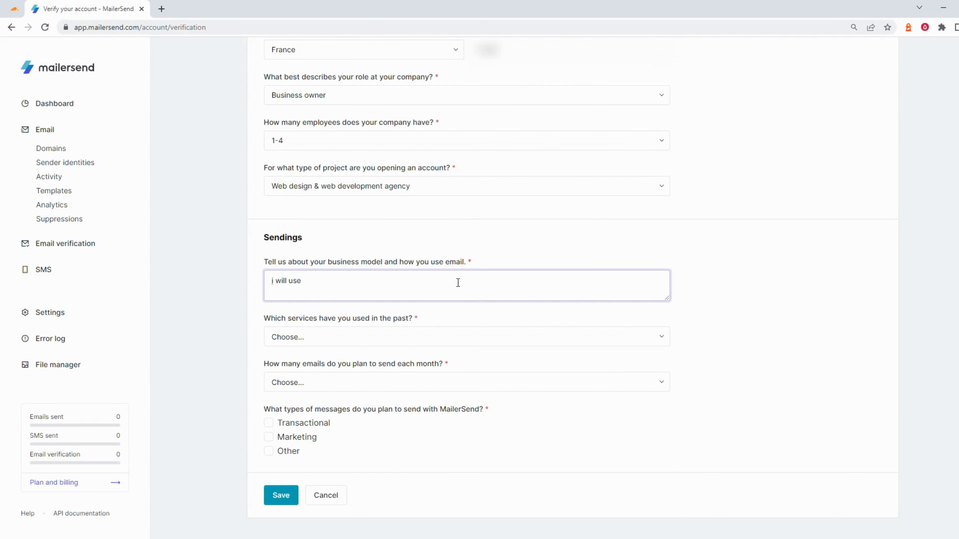
Describe the use as sending verification emails to my customers, fixing the misspelling
{"action": "type", "text": "rvice to"}
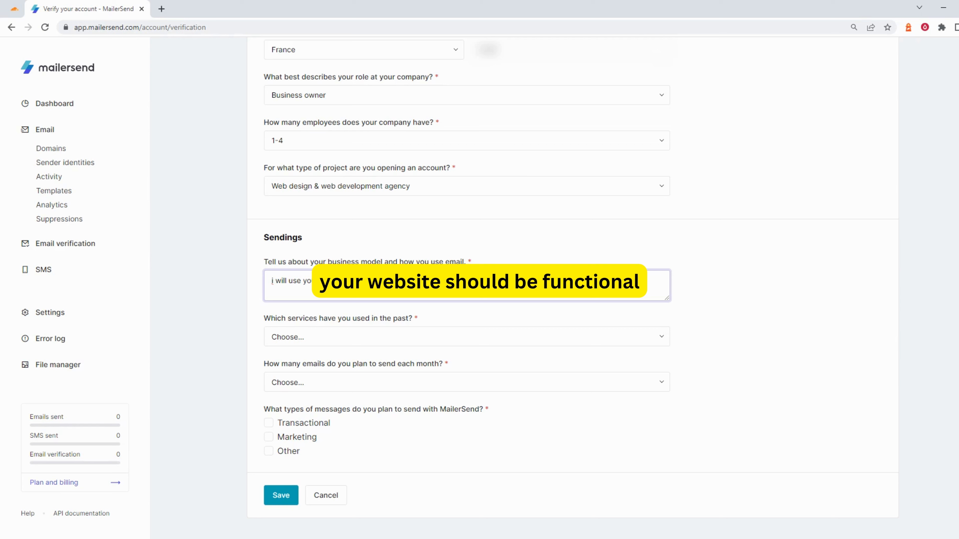
{"action": "right_click", "coordinate": [394, 285]}
{"action": "left_click", "coordinate": [411, 300]}
{"action": "left_click", "coordinate": [464, 285]}
{"action": "type", "text": "to my "}
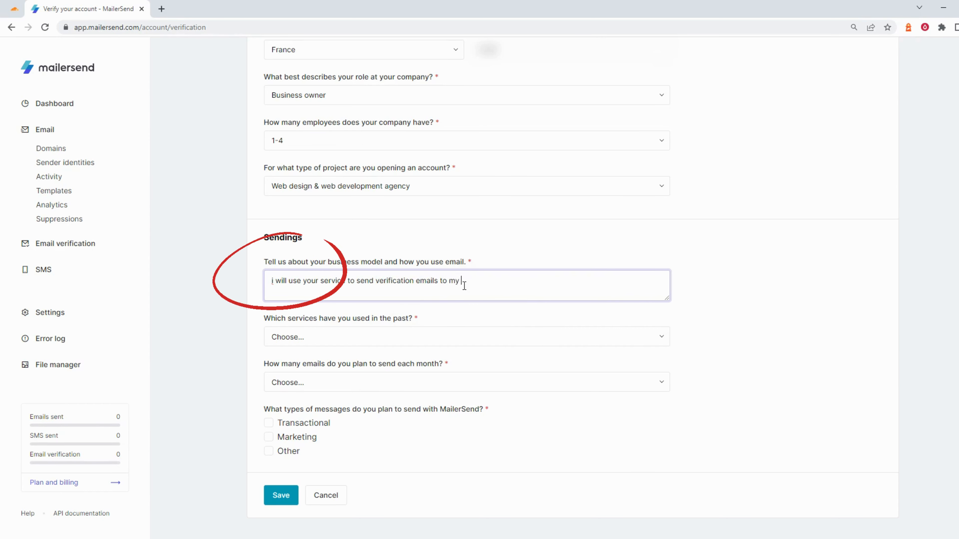
{"action": "type", "text": "customers."}
Choose None for prior services, 1,000 - 10,000 monthly emails, Transactional, and save
{"action": "scroll", "coordinate": [487, 285], "scroll_direction": "down", "scroll_amount": 1}
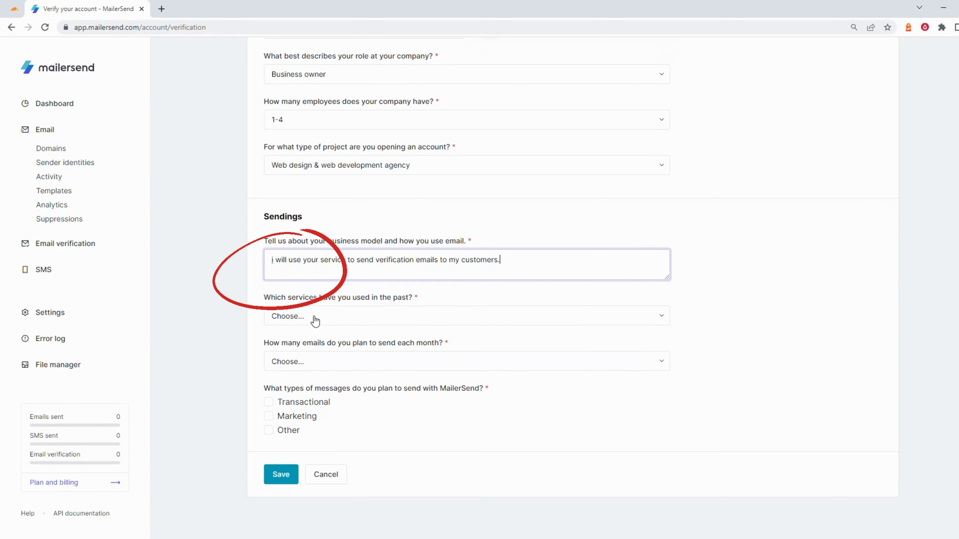
{"action": "left_click", "coordinate": [371, 319]}
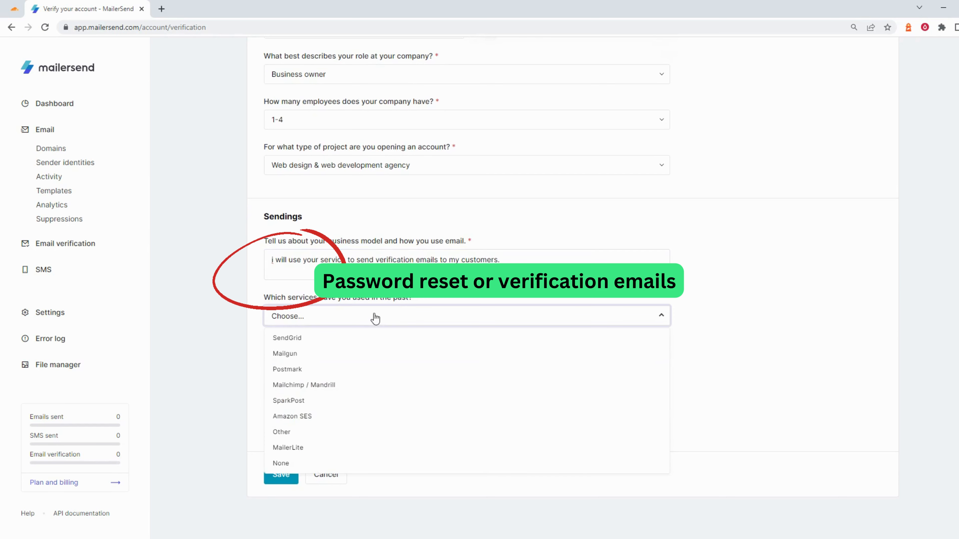
{"action": "left_click", "coordinate": [289, 461]}
{"action": "left_click", "coordinate": [379, 365]}
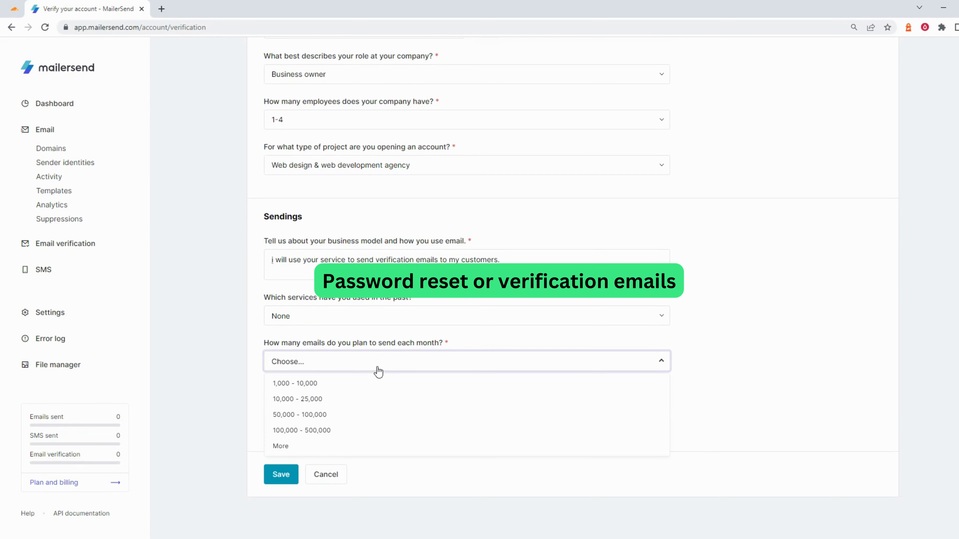
{"action": "left_click", "coordinate": [307, 389]}
{"action": "left_click", "coordinate": [271, 402]}
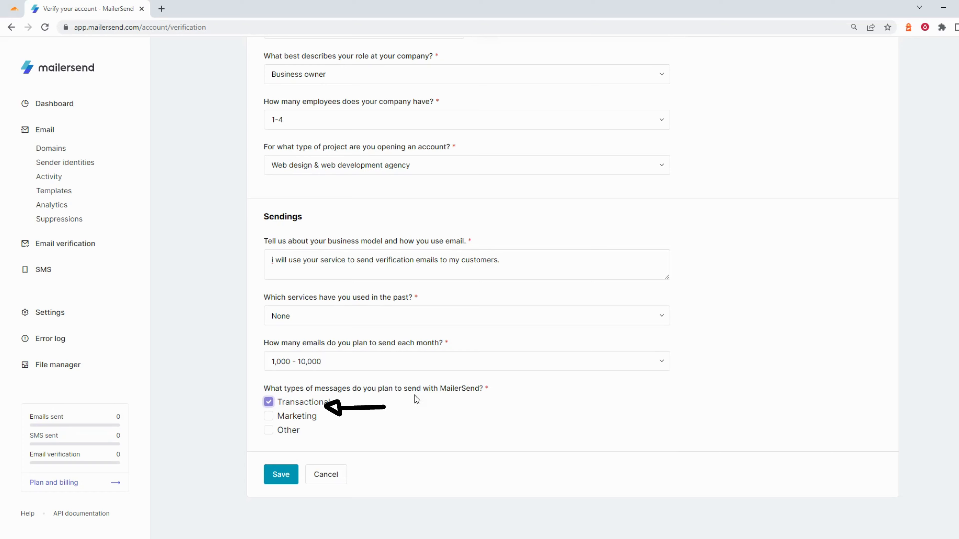
{"action": "left_click", "coordinate": [277, 476]}
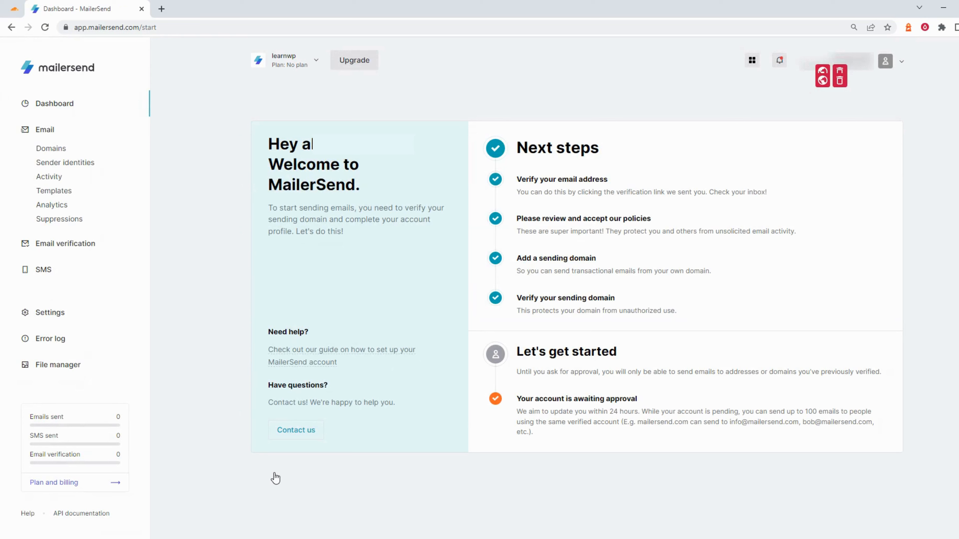
Note the awaiting-approval status and 24-hour timeframe, then go to the Domains list
{"action": "left_click_drag", "start_coordinate": [516, 398], "coordinate": [643, 408]}
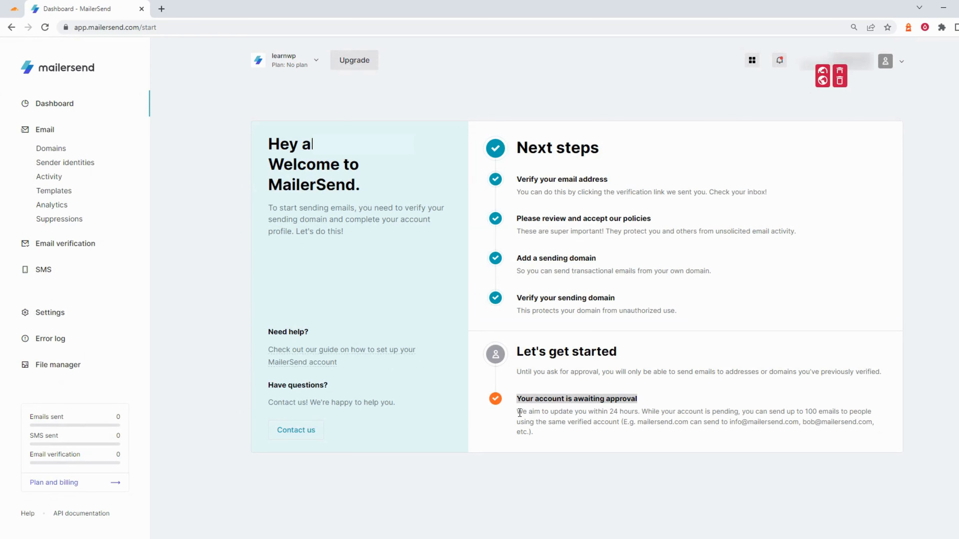
{"action": "left_click_drag", "start_coordinate": [519, 413], "coordinate": [634, 413]}
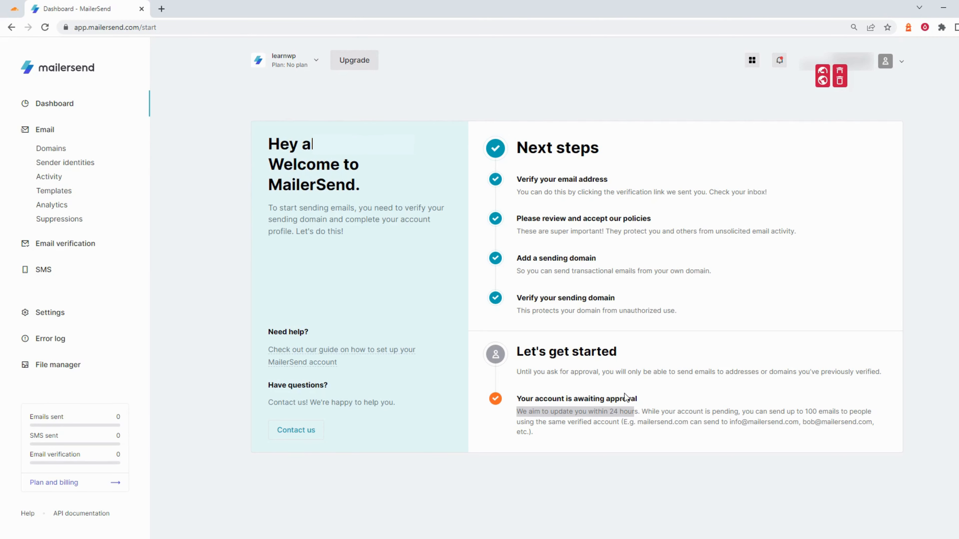
{"action": "left_click", "coordinate": [639, 380]}
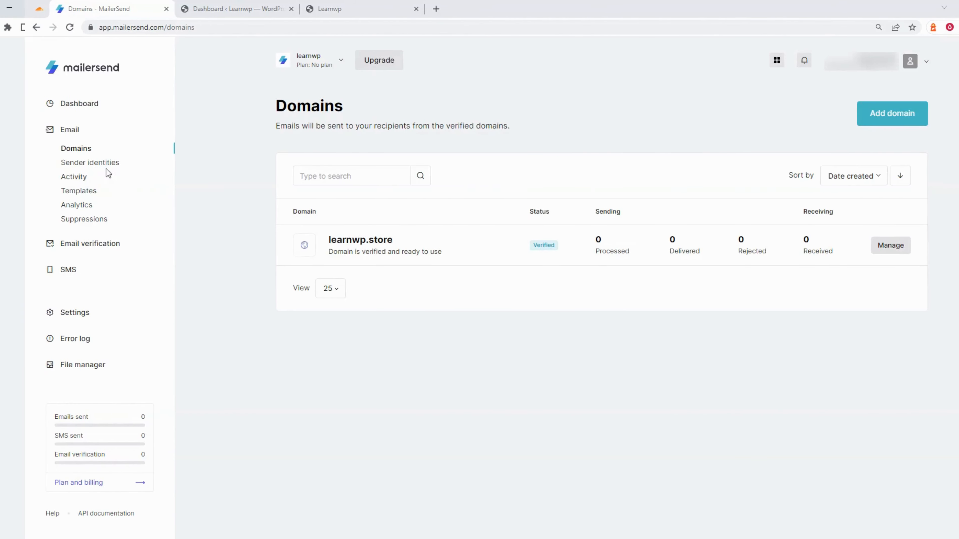
{"action": "left_click", "coordinate": [50, 151]}
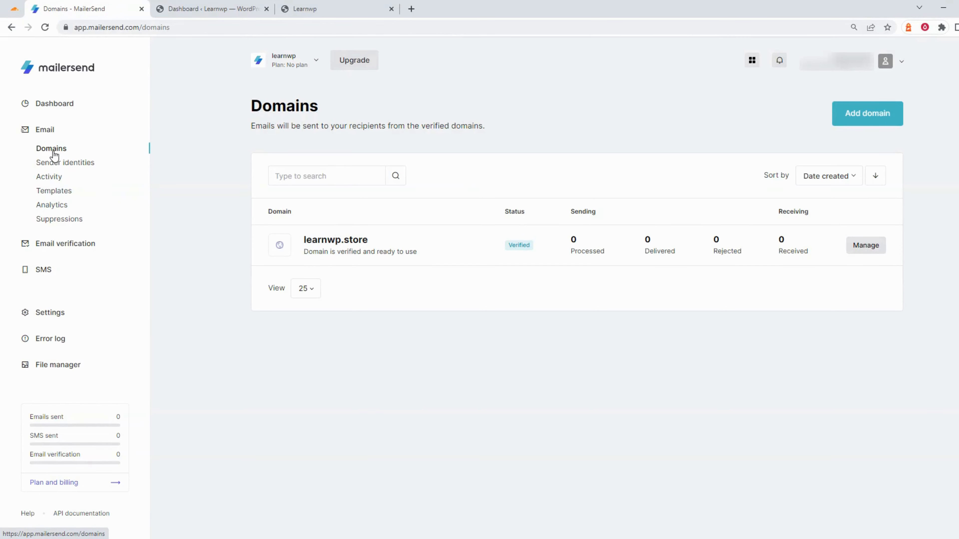
Turn on SMTP for learnwp.store to show smtp.mailersend.net, port 587, TLS, then go to WordPress
{"action": "left_click", "coordinate": [867, 252]}
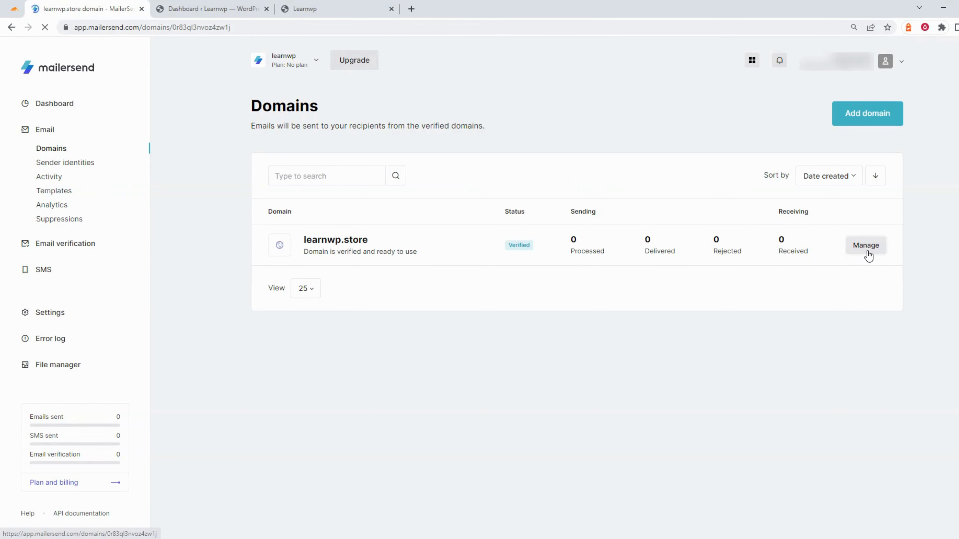
{"action": "scroll", "coordinate": [499, 206], "scroll_direction": "down", "scroll_amount": 15}
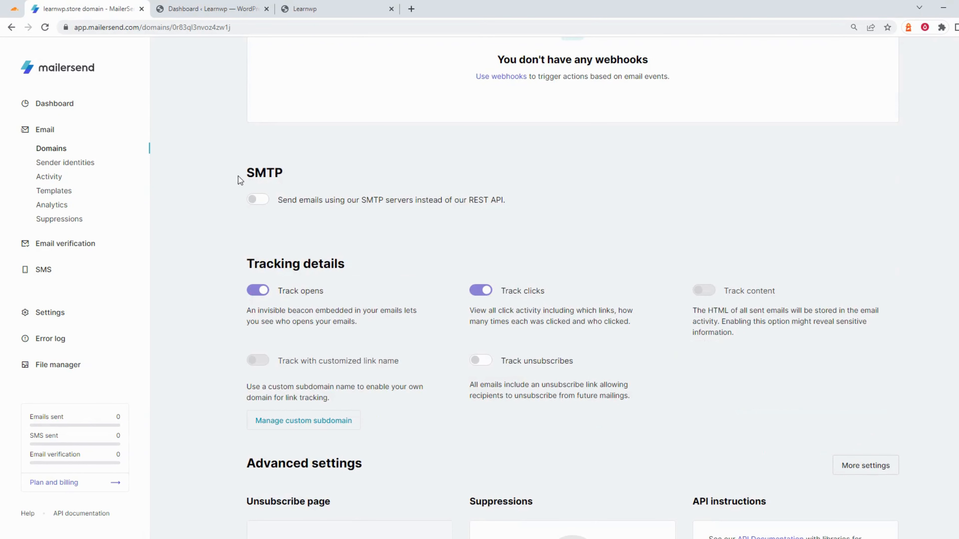
{"action": "left_click", "coordinate": [257, 200]}
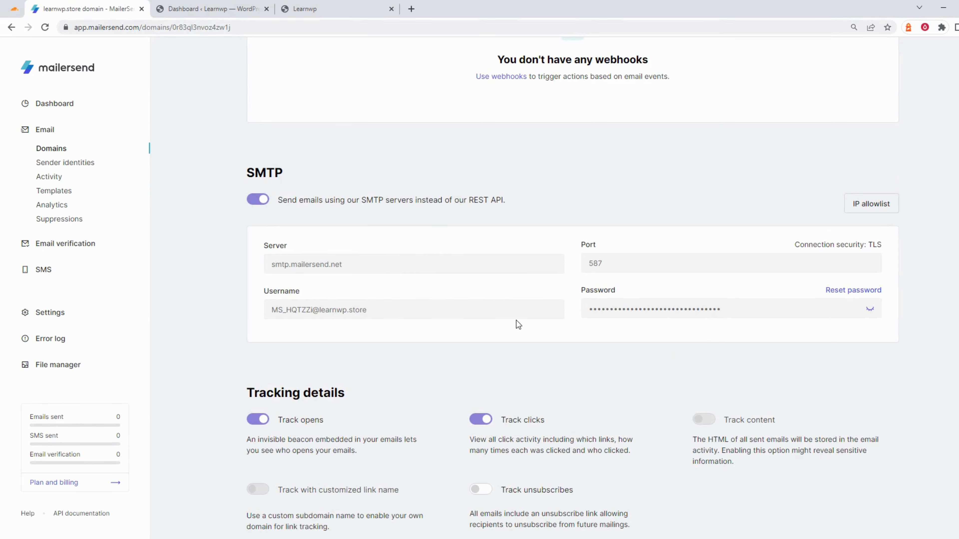
{"action": "left_click", "coordinate": [235, 6]}
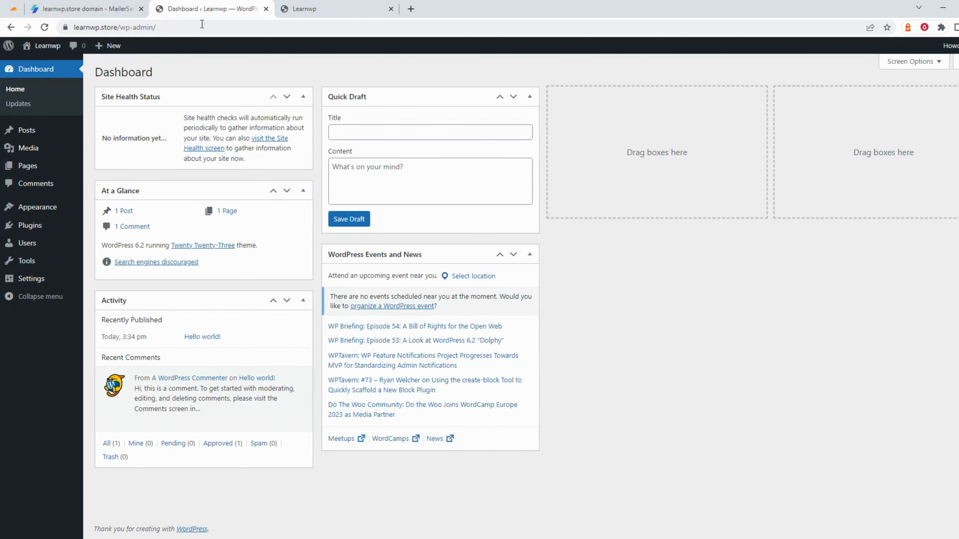
Search Plugins for 'mailersend', then install and activate MailerSend – Official SMTP Integration
{"action": "mouse_move", "coordinate": [35, 230]}
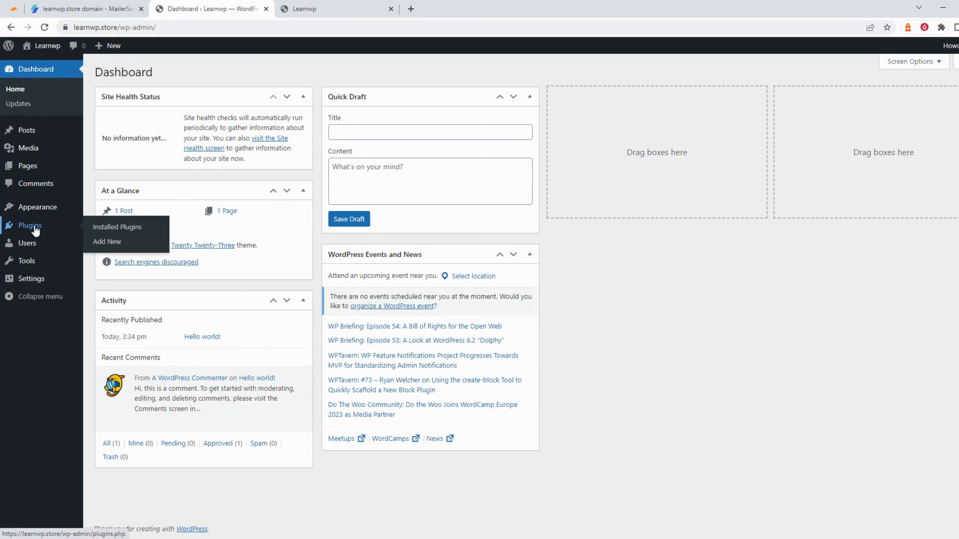
{"action": "left_click", "coordinate": [35, 231]}
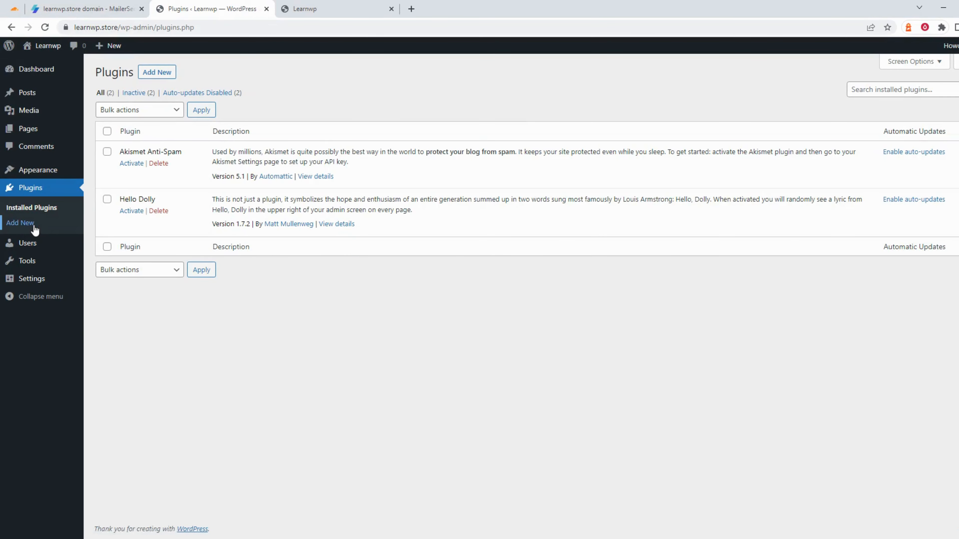
{"action": "left_click", "coordinate": [149, 72]}
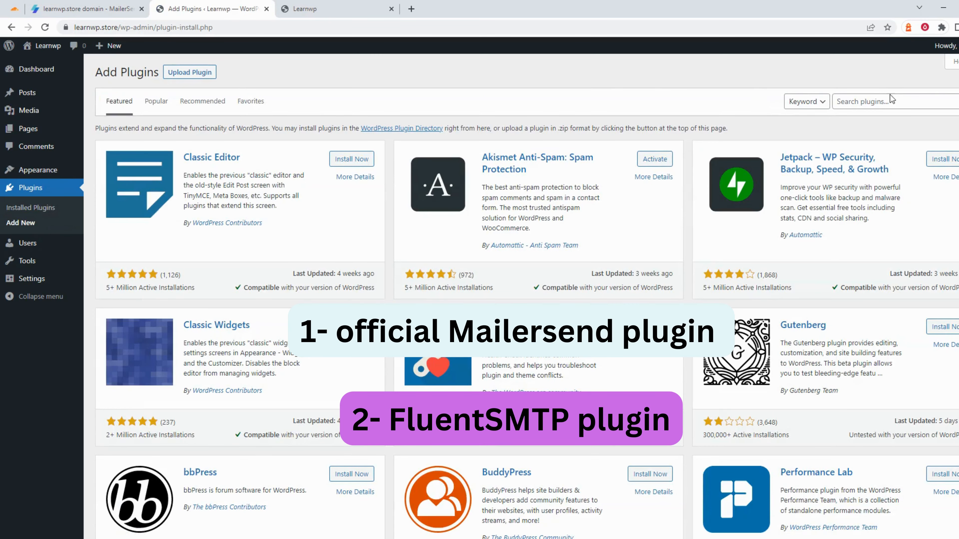
{"action": "left_click", "coordinate": [892, 99]}
{"action": "type", "text": "mailersend"}
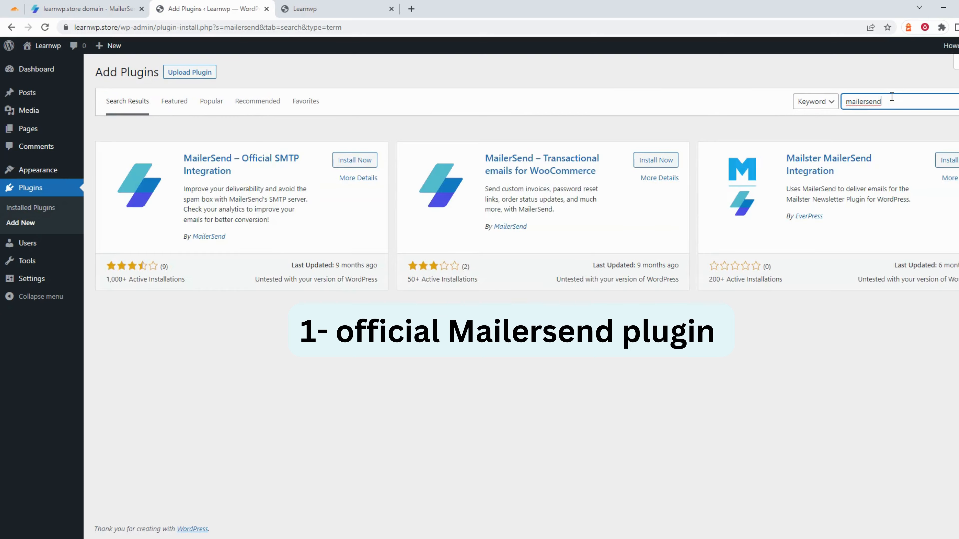
{"action": "left_click", "coordinate": [350, 161]}
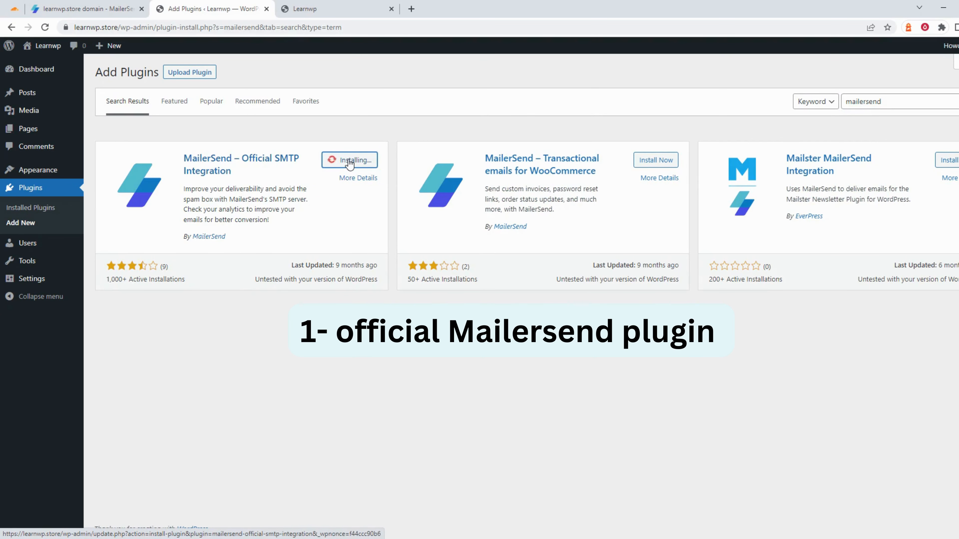
{"action": "left_click", "coordinate": [349, 160]}
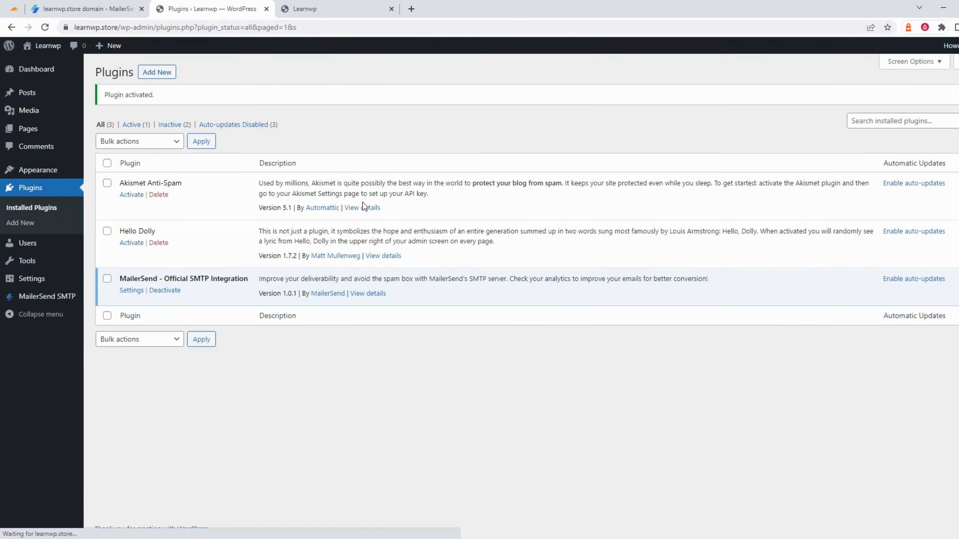
Paste the MailerSend SMTP username and password into the plugin's settings and save them
{"action": "left_click", "coordinate": [44, 299]}
{"action": "left_click", "coordinate": [110, 8]}
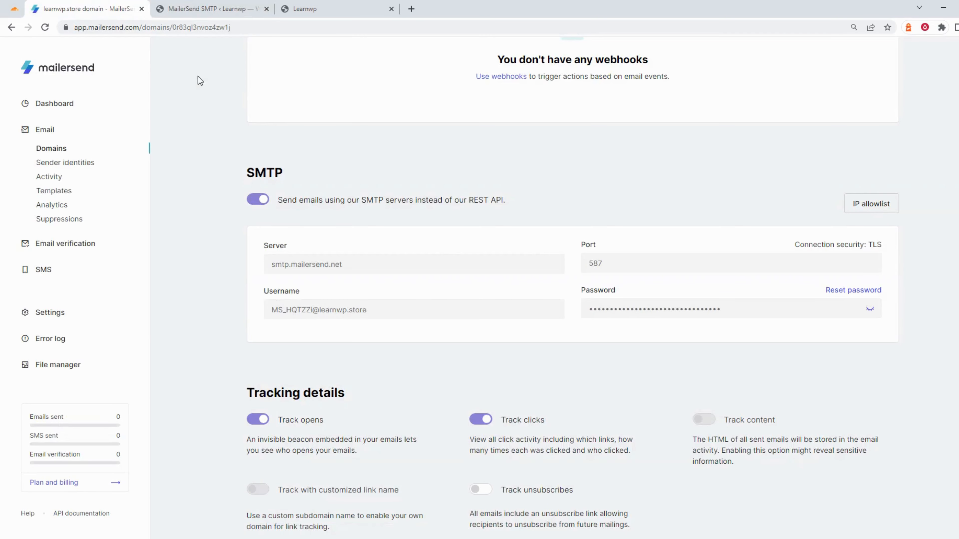
{"action": "left_click", "coordinate": [299, 310]}
{"action": "left_click", "coordinate": [211, 8]}
{"action": "left_click", "coordinate": [217, 139]}
{"action": "key", "text": "ctrl+v"}
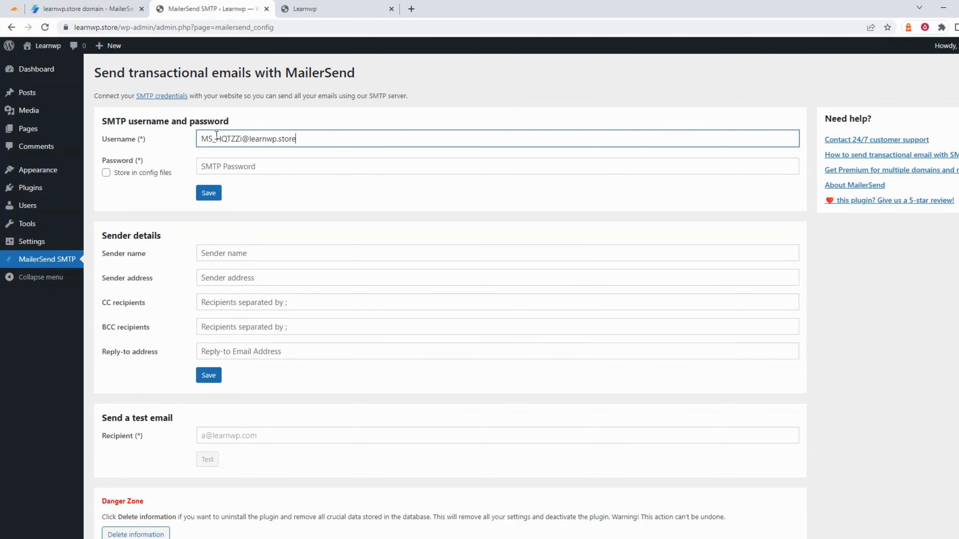
{"action": "left_click", "coordinate": [87, 8]}
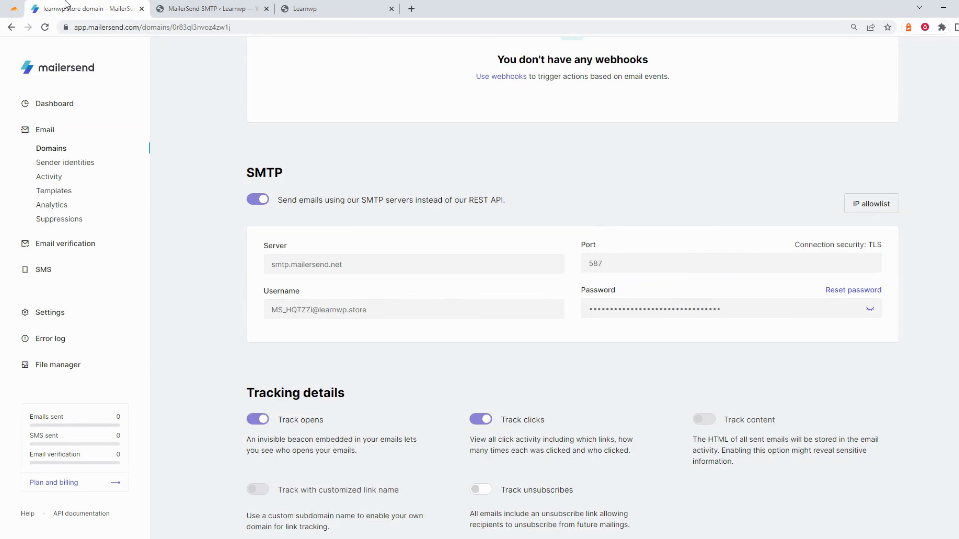
{"action": "left_click", "coordinate": [188, 6]}
{"action": "left_click", "coordinate": [227, 165]}
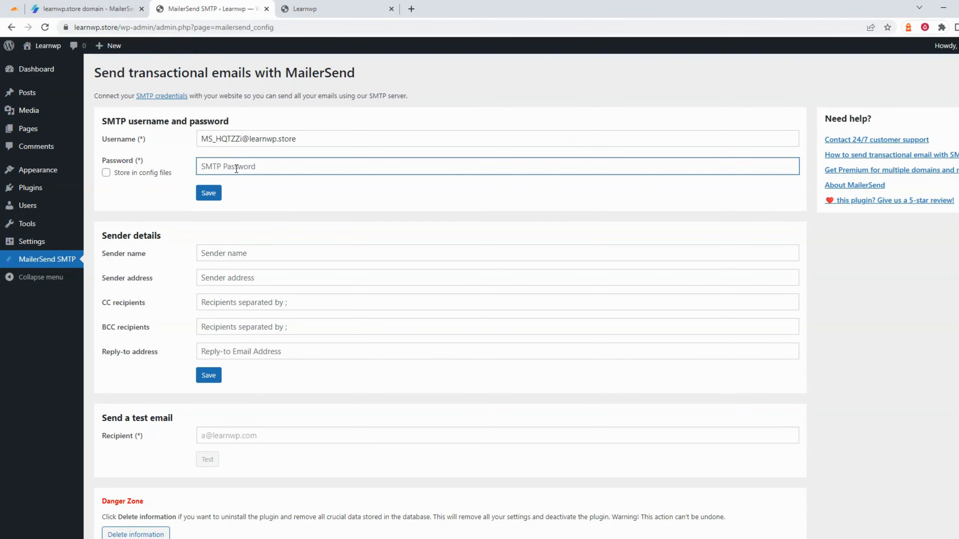
{"action": "key", "text": "ctrl+v"}
{"action": "left_click", "coordinate": [210, 195]}
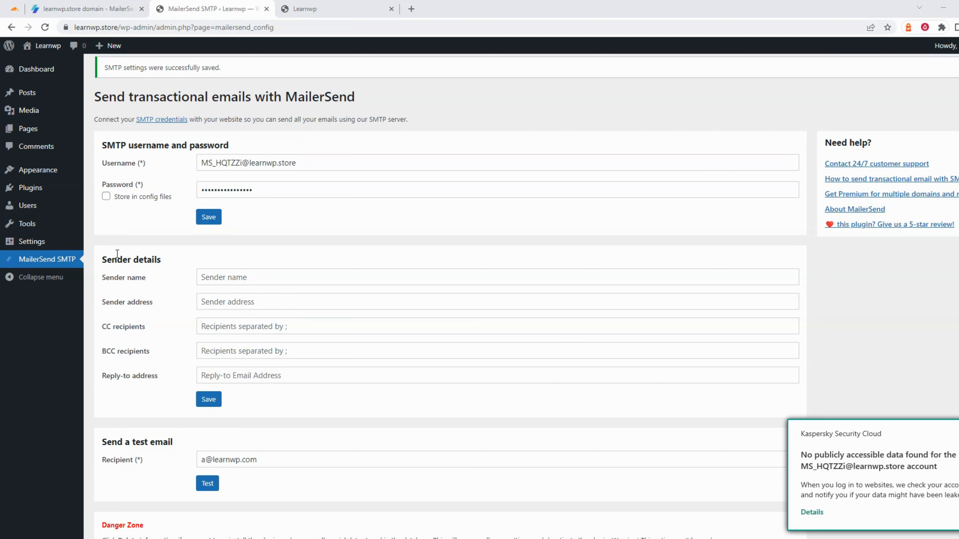
Enter sender name learnwp and a learnwp.store sender address, then select the test recipient address
{"action": "left_click", "coordinate": [234, 275]}
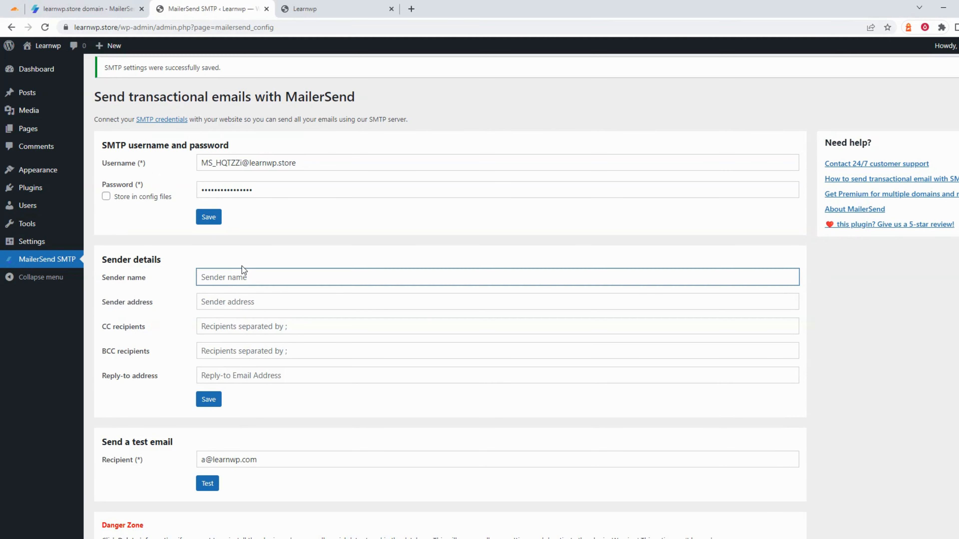
{"action": "type", "text": "learn"}
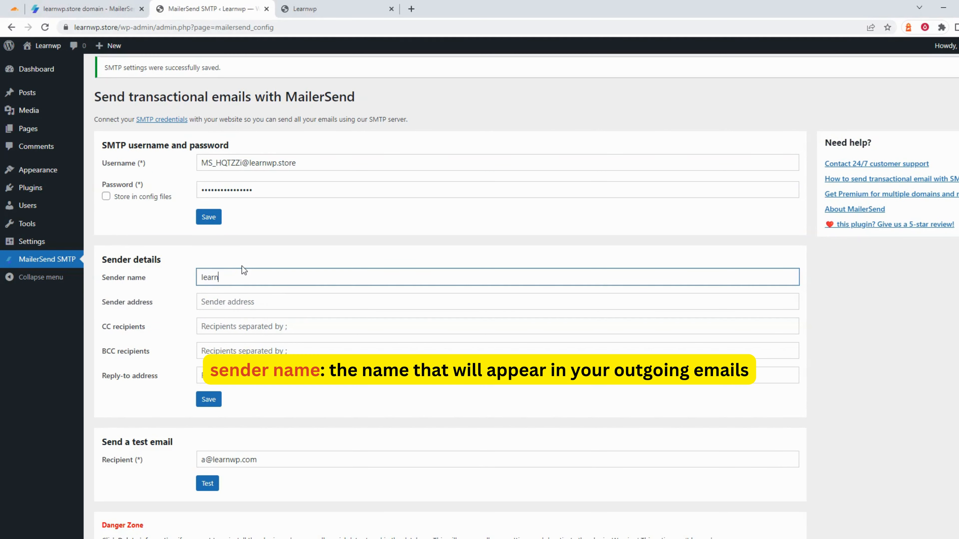
{"action": "type", "text": "wp"}
{"action": "left_click", "coordinate": [216, 299]}
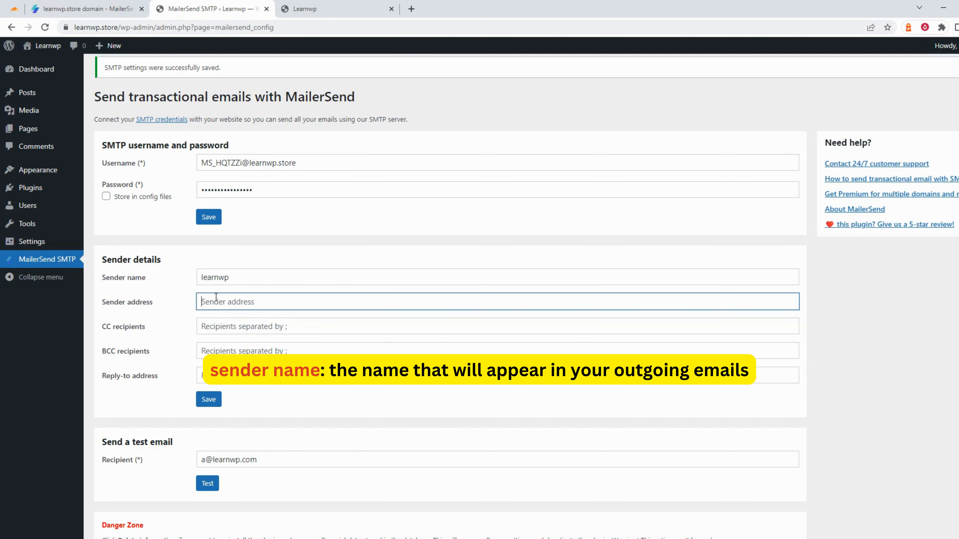
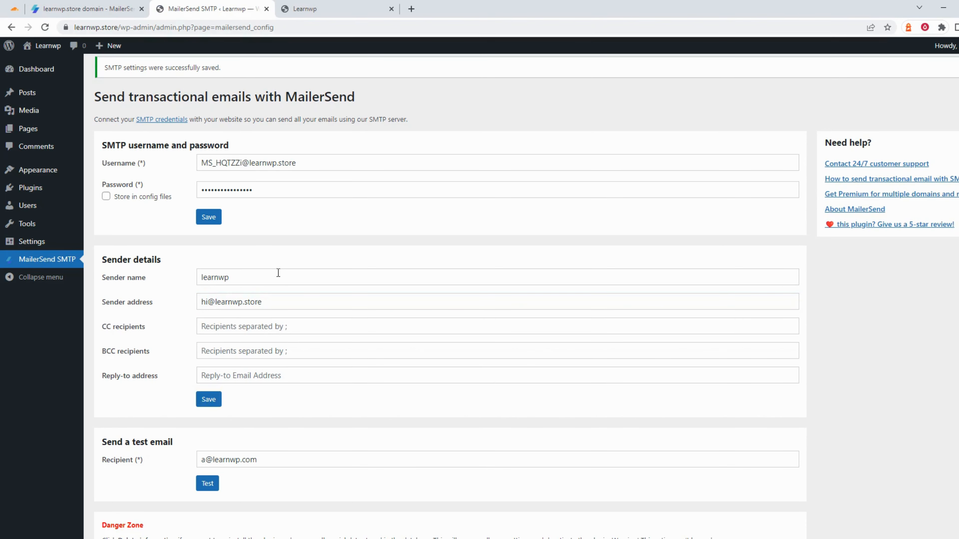
{"action": "scroll", "coordinate": [278, 273], "scroll_direction": "down", "scroll_amount": 2}
{"action": "scroll", "coordinate": [278, 273], "scroll_direction": "down", "scroll_amount": 1}
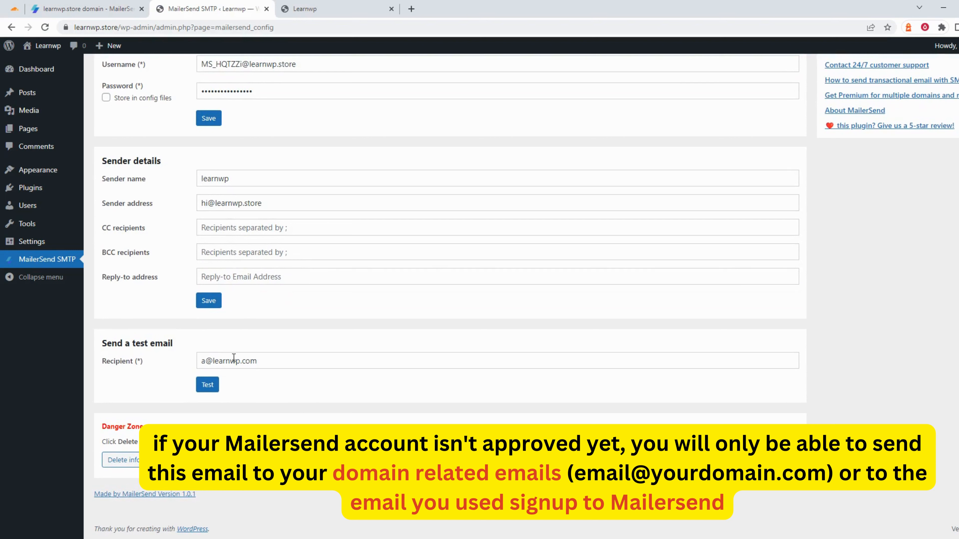
{"action": "left_click_drag", "start_coordinate": [267, 360], "coordinate": [152, 364]}
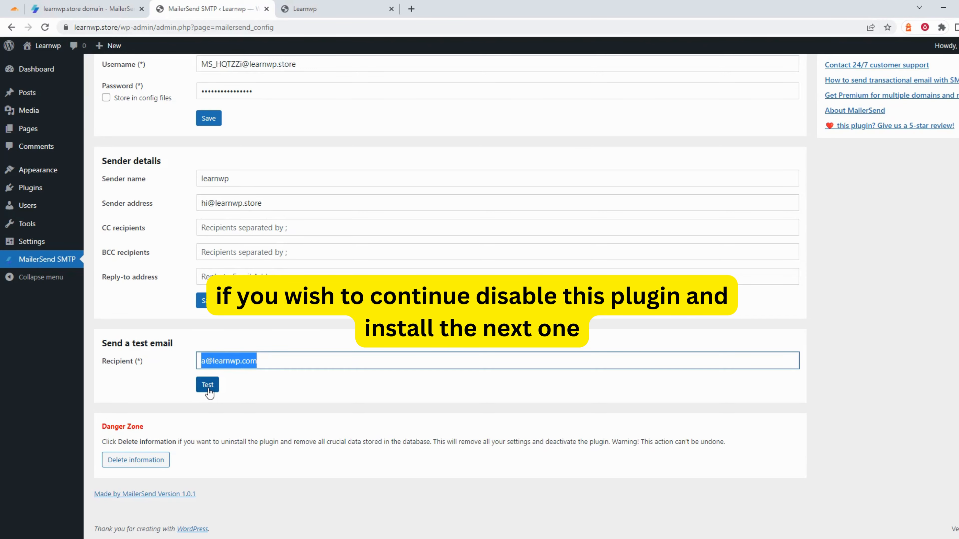
{"action": "scroll", "coordinate": [208, 392], "scroll_direction": "up", "scroll_amount": 2}
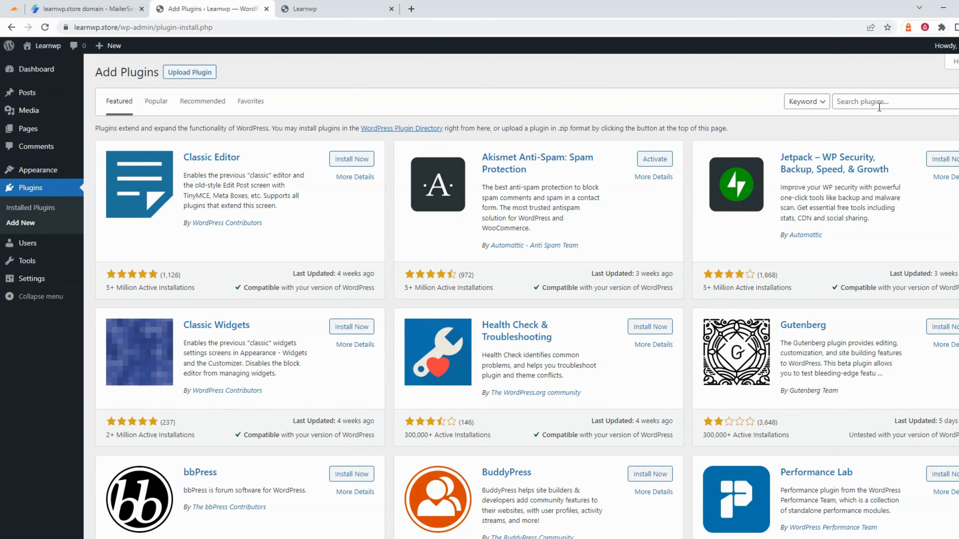
Search for FluentSMTP, install and activate it, and open its Fluent SMTP settings page
{"action": "left_click", "coordinate": [879, 106]}
{"action": "type", "text": "flue"}
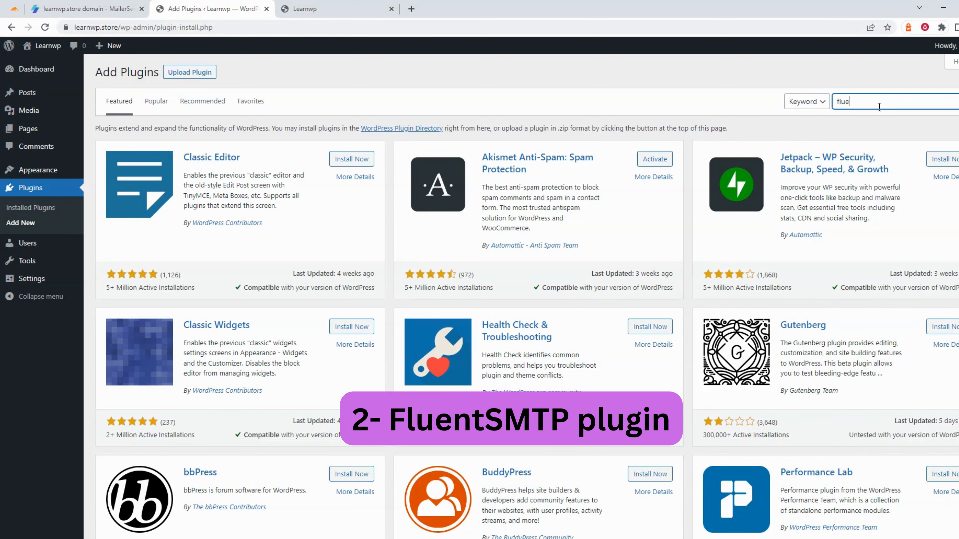
{"action": "type", "text": "ntsmtp"}
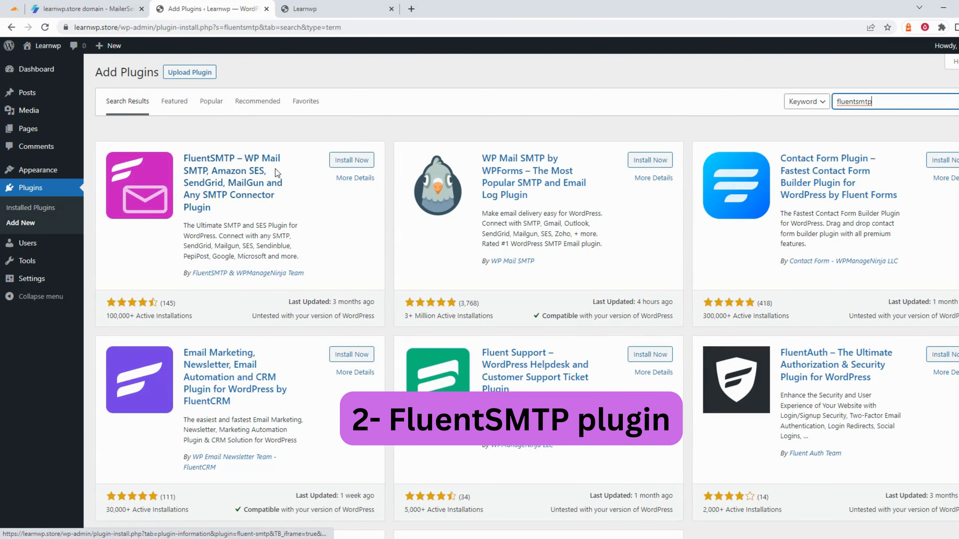
{"action": "left_click", "coordinate": [362, 162]}
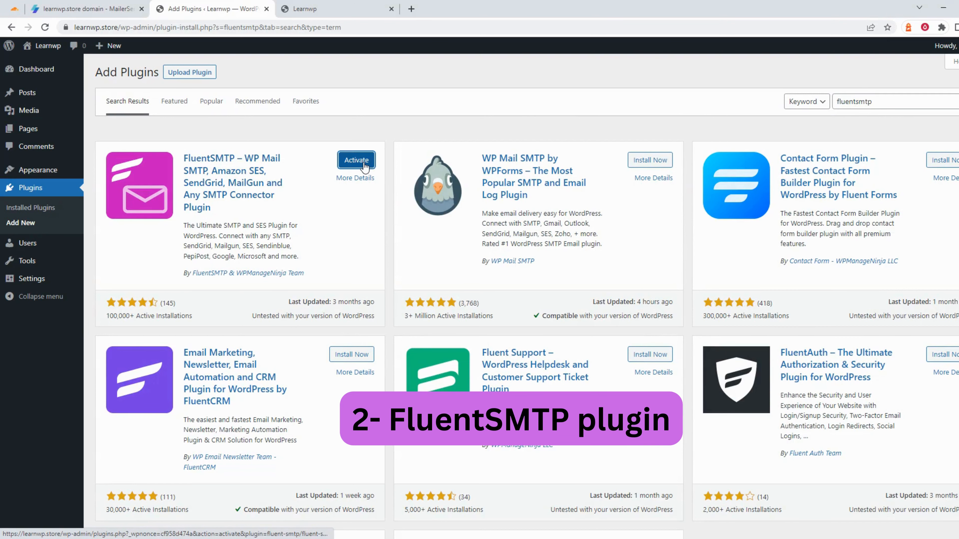
{"action": "left_click", "coordinate": [357, 161]}
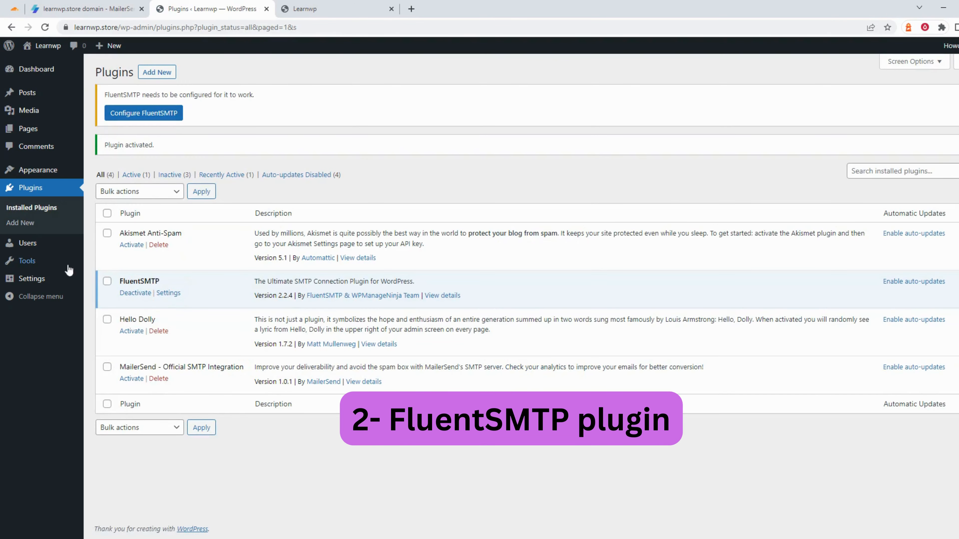
{"action": "mouse_move", "coordinate": [59, 280]}
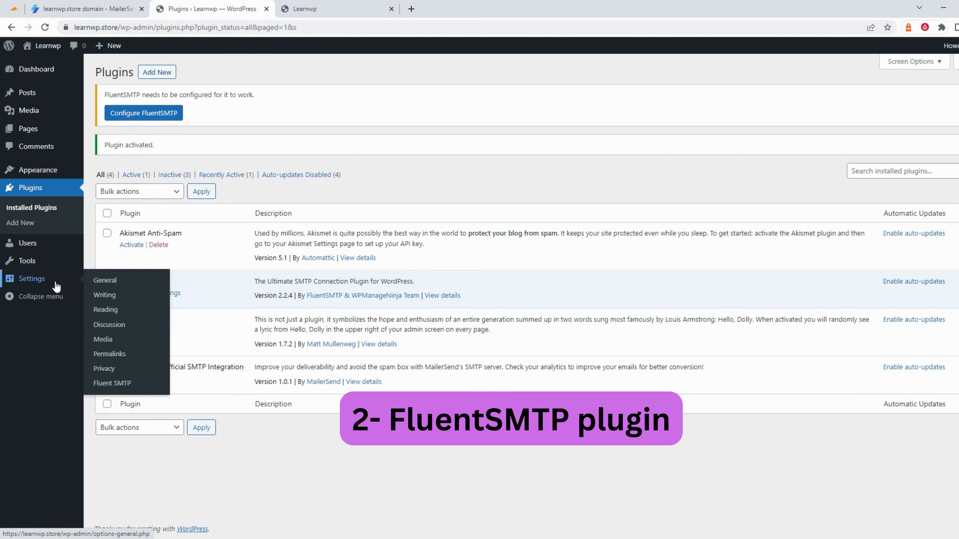
{"action": "left_click", "coordinate": [113, 386]}
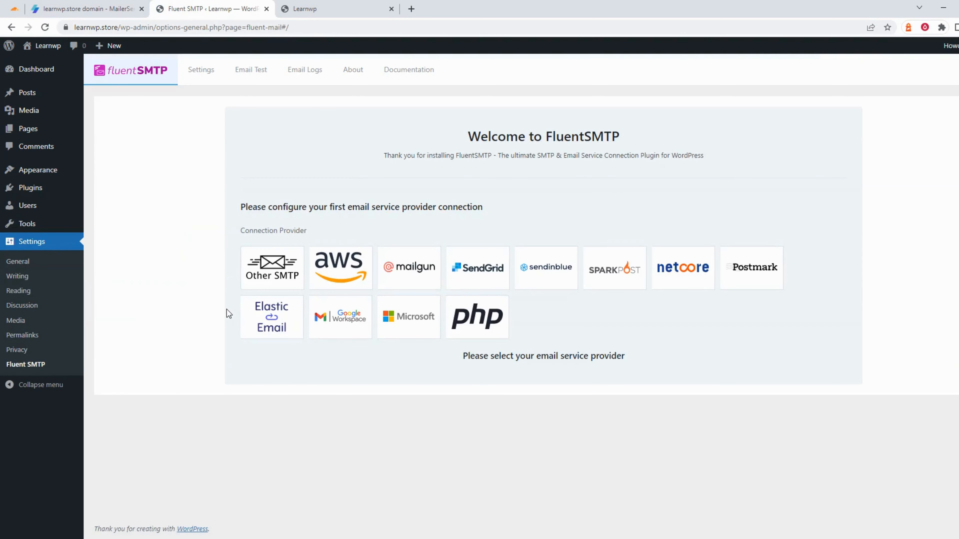
Choose Other SMTP, with a learnwp.store From Email and From Name learnwp
{"action": "left_click", "coordinate": [278, 274]}
{"action": "scroll", "coordinate": [279, 273], "scroll_direction": "down", "scroll_amount": 3}
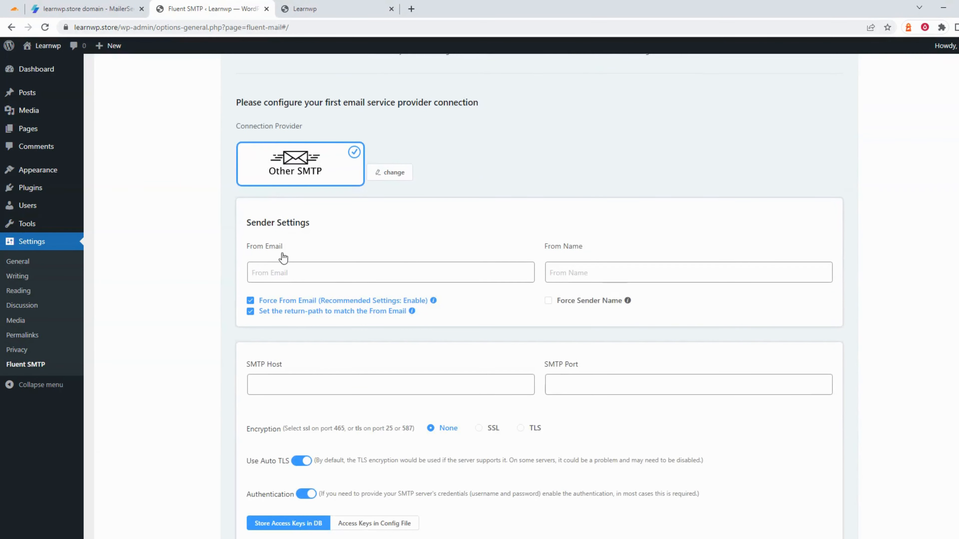
{"action": "left_click", "coordinate": [285, 273]}
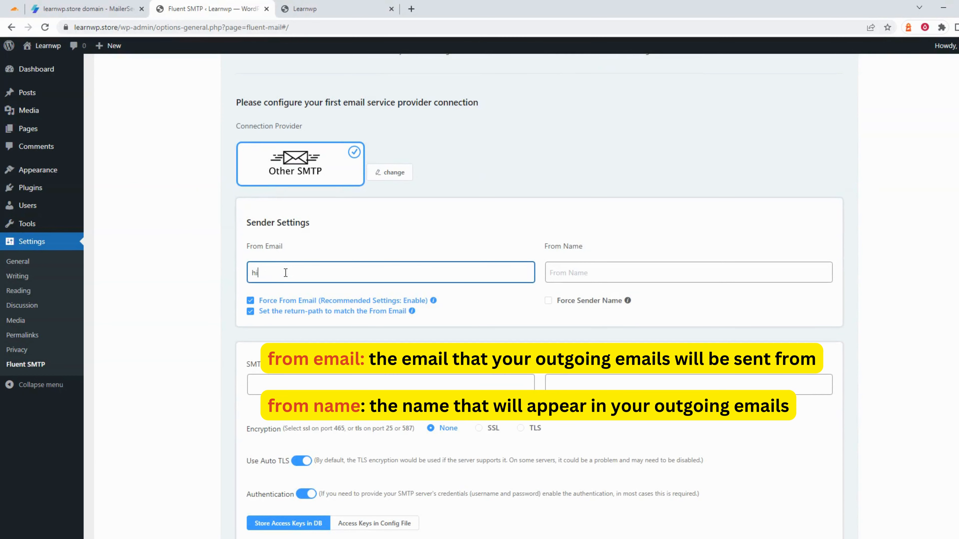
{"action": "left_click", "coordinate": [598, 277]}
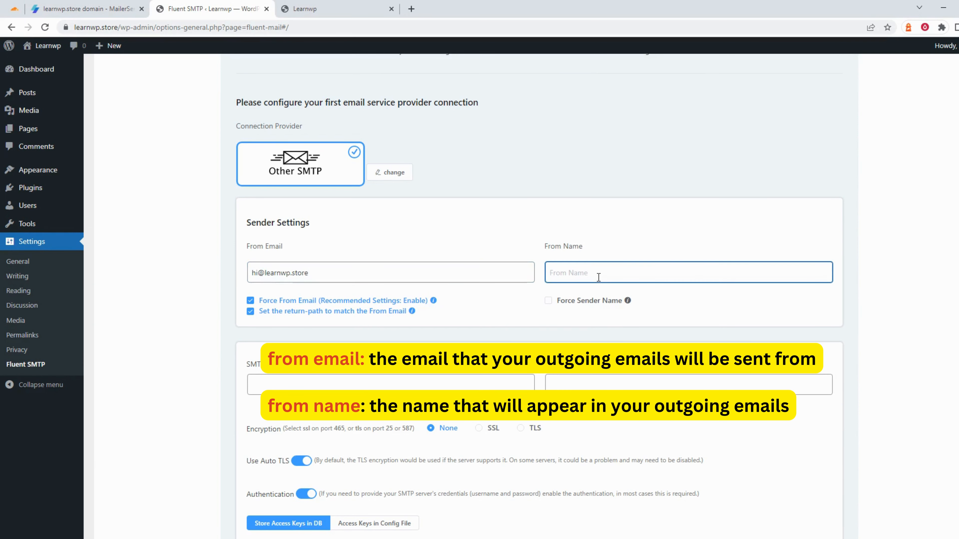
{"action": "type", "text": "learnwp"}
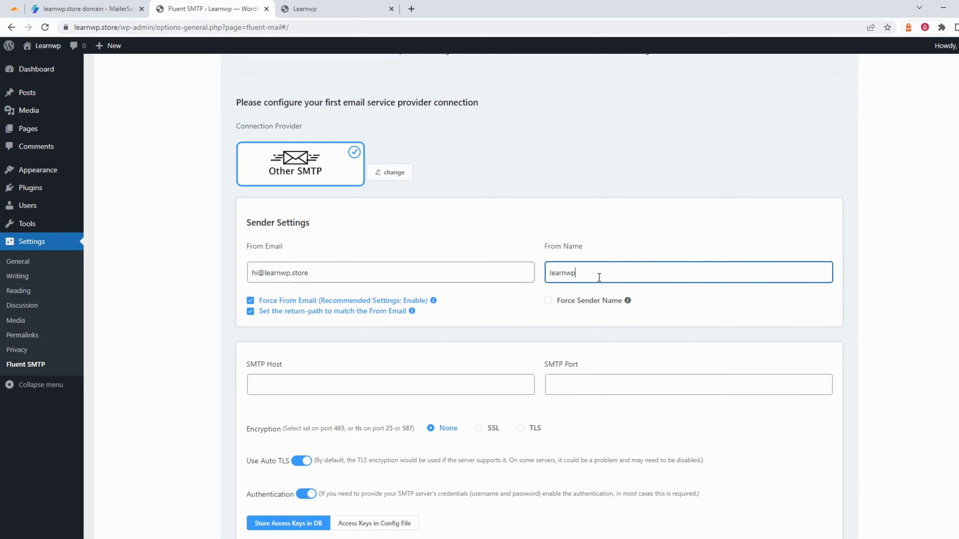
{"action": "scroll", "coordinate": [599, 278], "scroll_direction": "down", "scroll_amount": 4}
{"action": "left_click", "coordinate": [285, 230]}
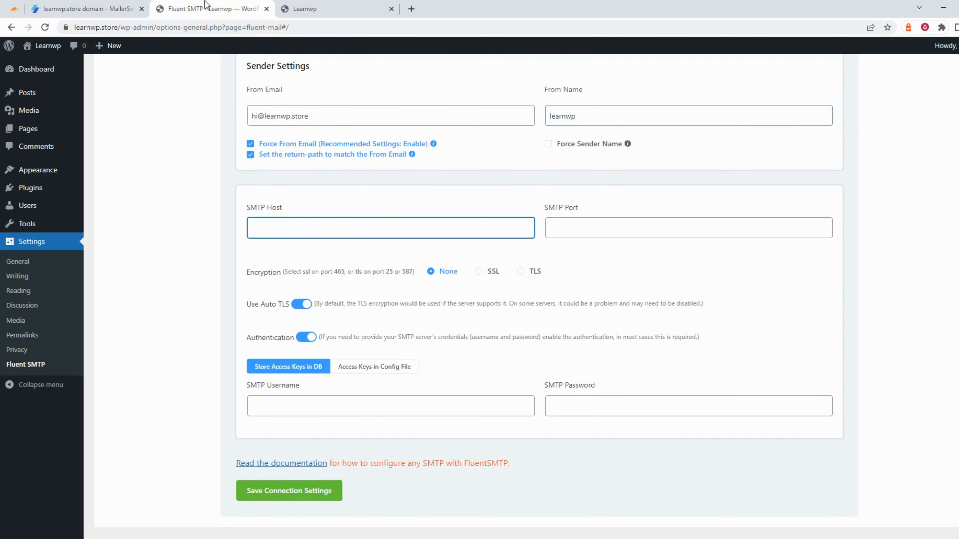
Copy MailerSend's SMTP host smtp.mailersend.net and port 587 into FluentSMTP's host and port fields
{"action": "left_click", "coordinate": [86, 8]}
{"action": "left_click", "coordinate": [297, 218]}
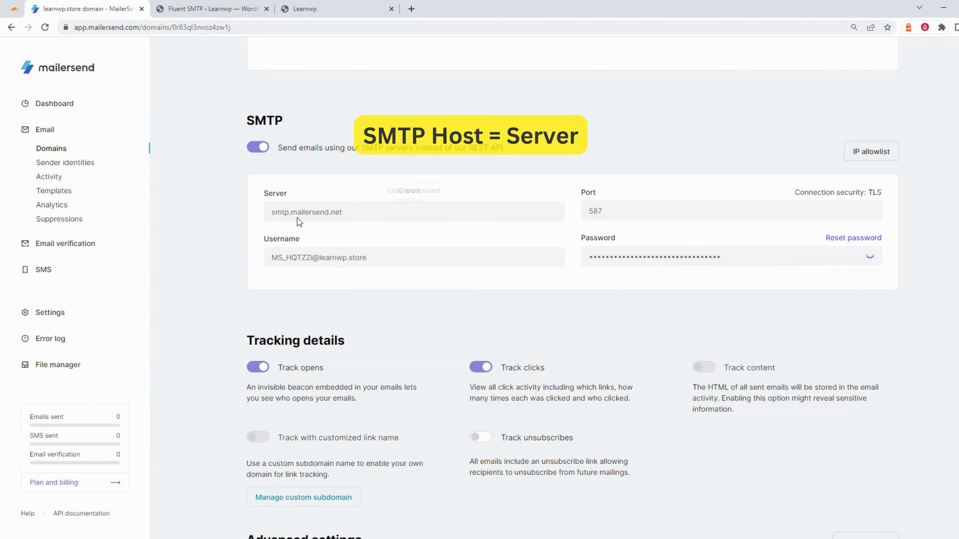
{"action": "left_click", "coordinate": [212, 8]}
{"action": "key", "text": "ctrl+v"}
{"action": "left_click", "coordinate": [148, 3]}
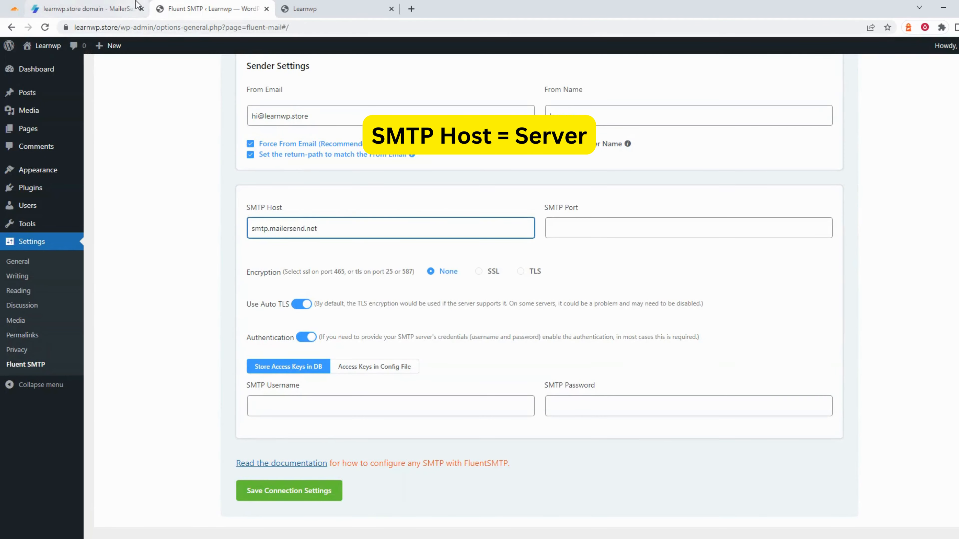
{"action": "left_click", "coordinate": [212, 9]}
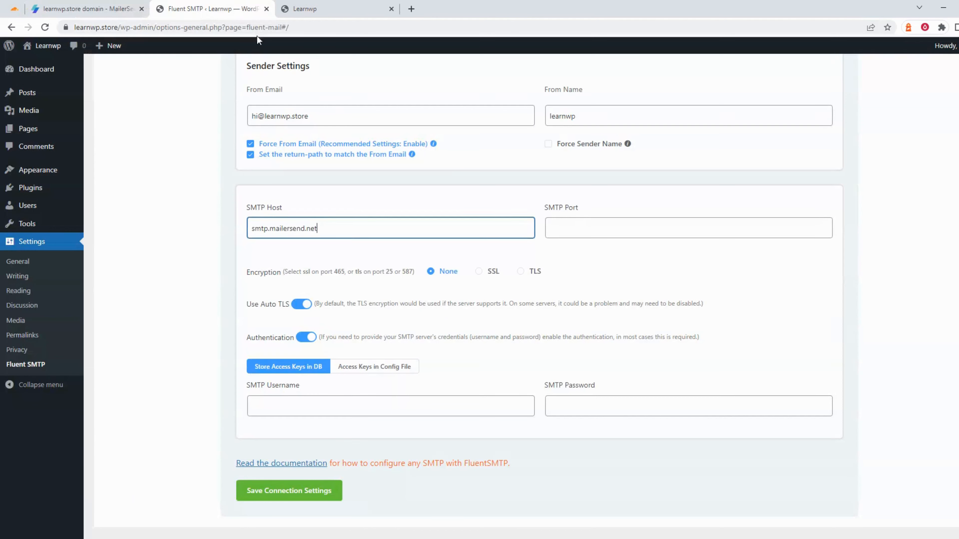
{"action": "left_click", "coordinate": [576, 228]}
{"action": "key", "text": "ctrl+v"}
Paste MailerSend's SMTP username and password into FluentSMTP, then save the connection settings
{"action": "left_click", "coordinate": [148, 7]}
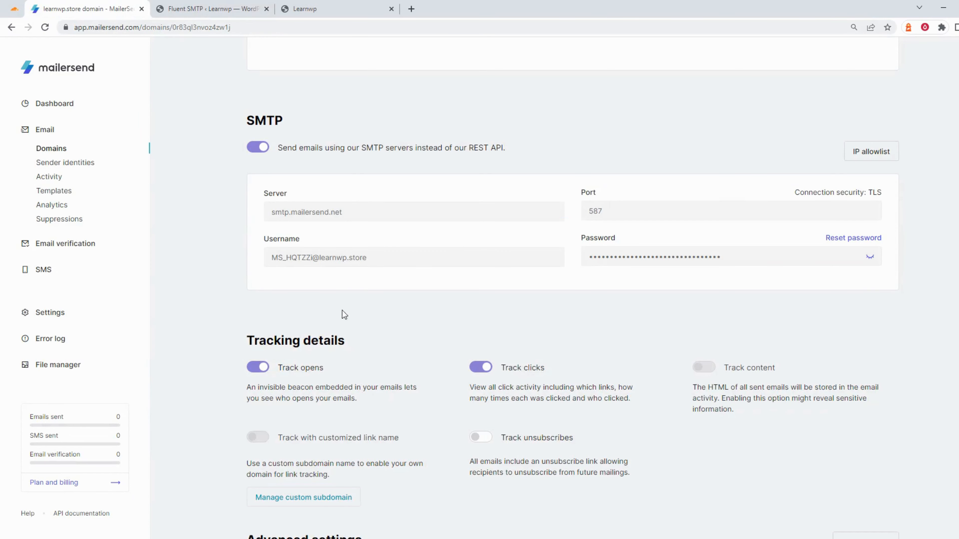
{"action": "left_click", "coordinate": [320, 267]}
{"action": "left_click", "coordinate": [197, 9]}
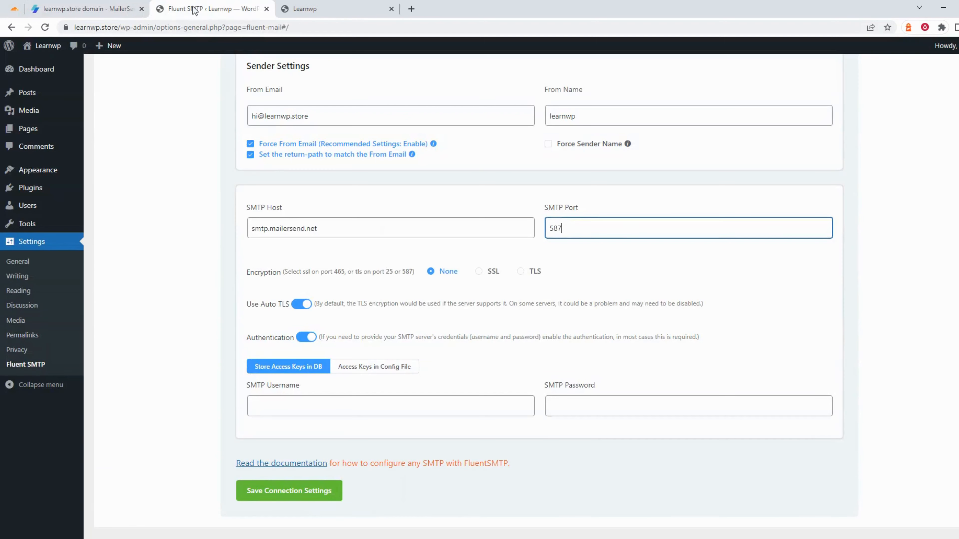
{"action": "left_click", "coordinate": [295, 408]}
{"action": "key", "text": "ctrl+v"}
{"action": "left_click", "coordinate": [129, 7]}
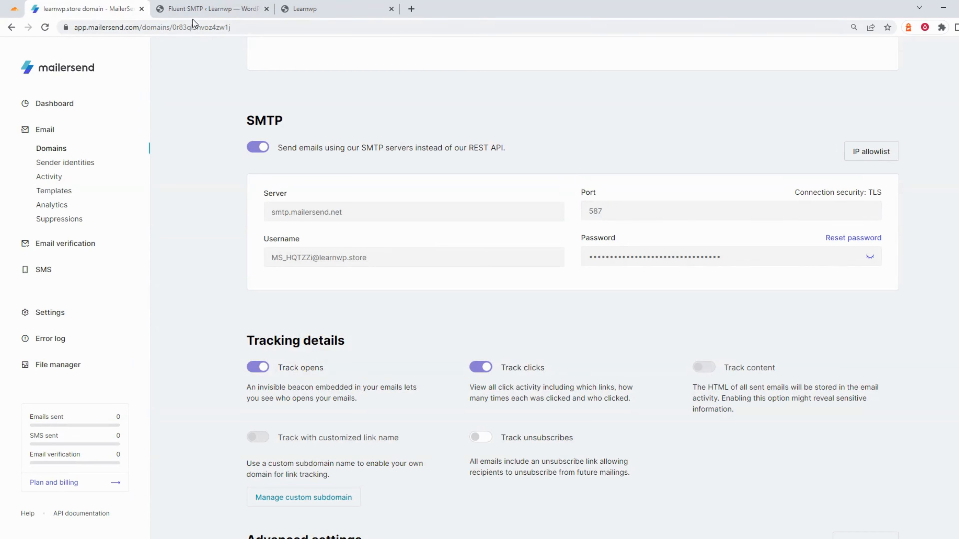
{"action": "left_click", "coordinate": [195, 8]}
{"action": "left_click", "coordinate": [612, 406]}
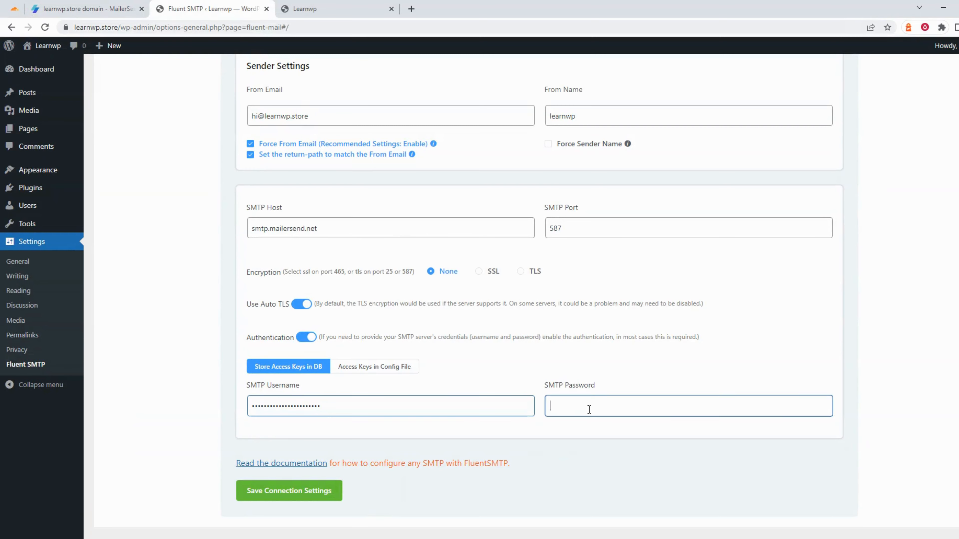
{"action": "key", "text": "ctrl+v"}
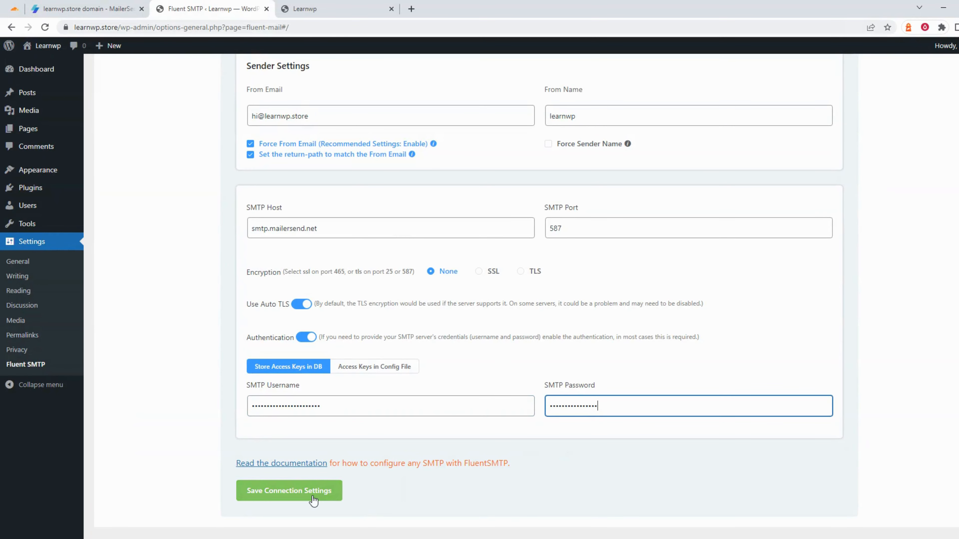
{"action": "left_click", "coordinate": [295, 490]}
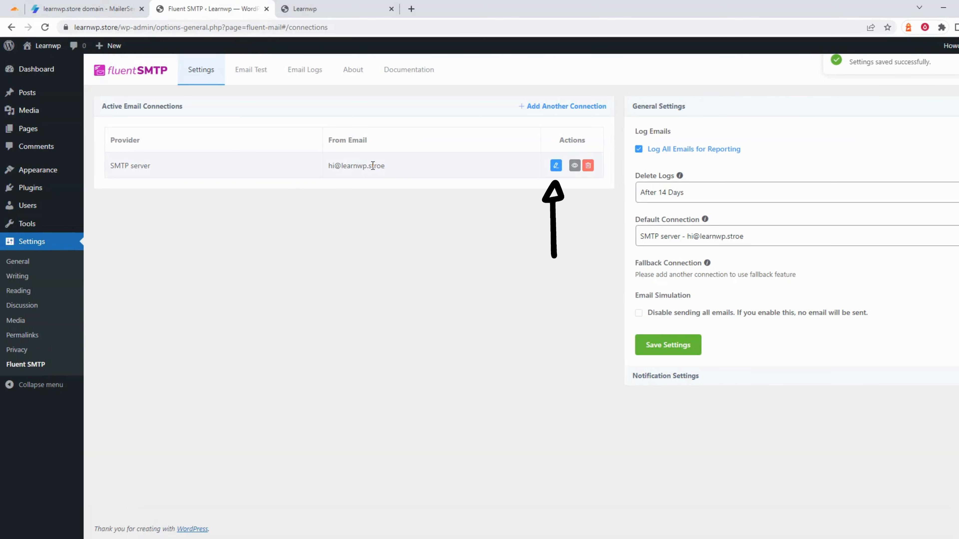
Review FluentSMTP's Email Test form and the empty Email Logs, then view MailerSend's Activity page
{"action": "left_click", "coordinate": [262, 75]}
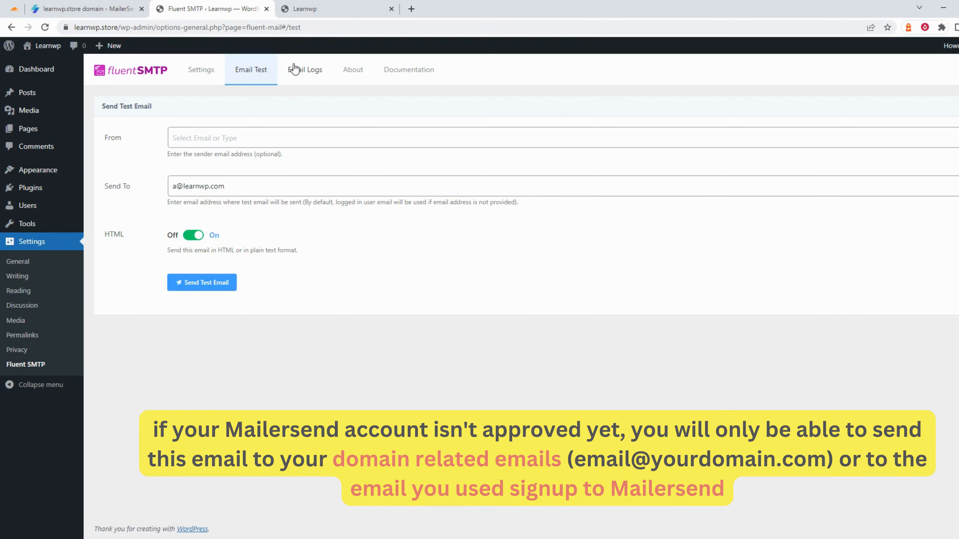
{"action": "left_click", "coordinate": [295, 69]}
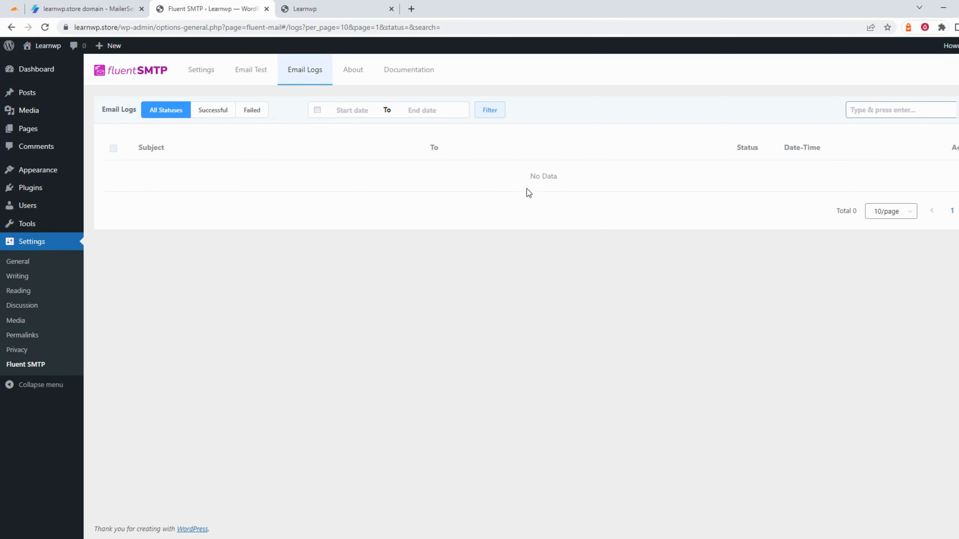
{"action": "left_click", "coordinate": [112, 4]}
{"action": "left_click", "coordinate": [56, 180]}
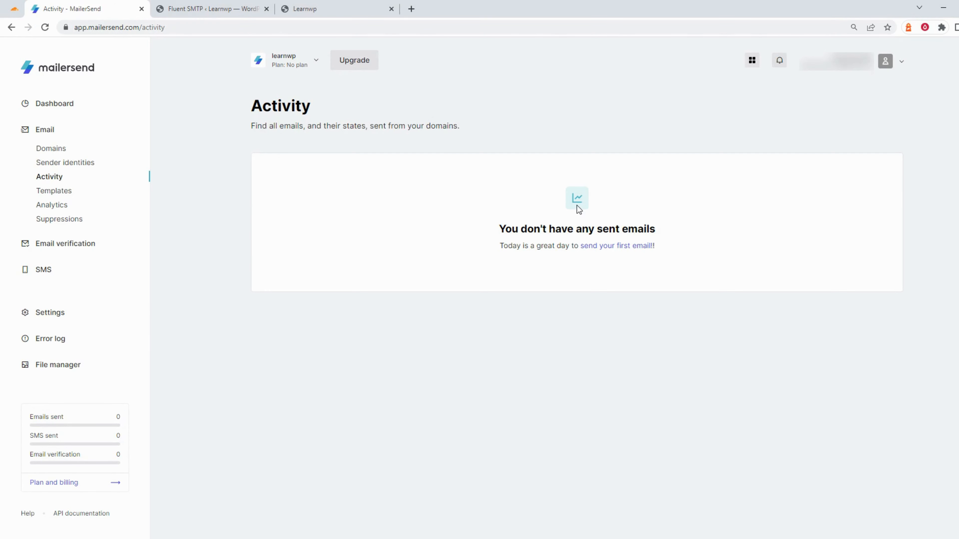
Browse MailerSend's Dashboard stats: 0 processed, delivered, rejected, received, with Healthy reputation
{"action": "left_click", "coordinate": [56, 107]}
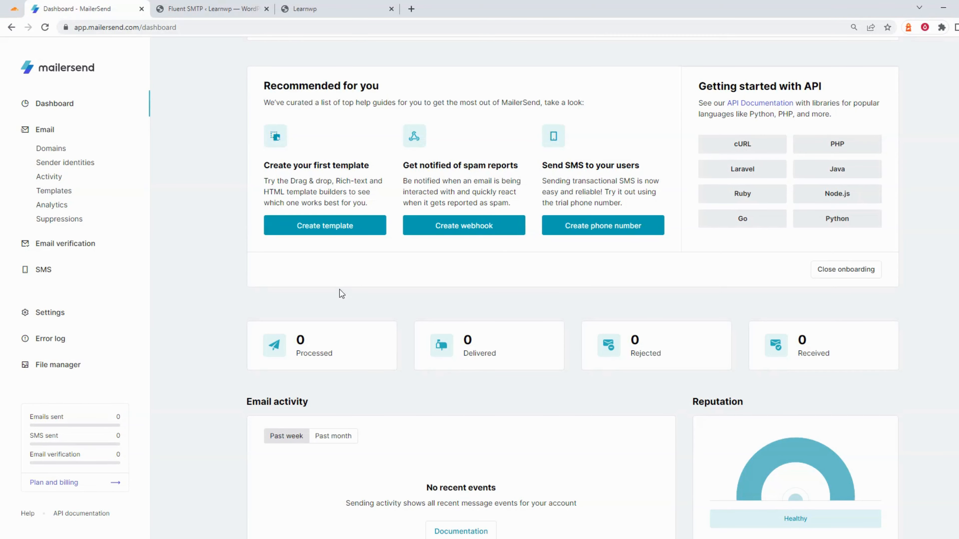
{"action": "scroll", "coordinate": [271, 243], "scroll_direction": "down", "scroll_amount": 1}
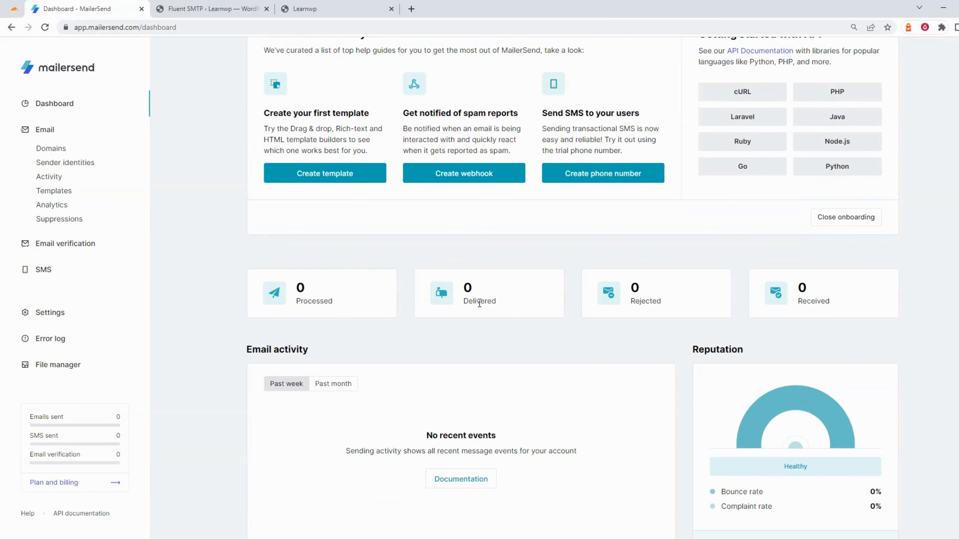
{"action": "scroll", "coordinate": [621, 305], "scroll_direction": "down", "scroll_amount": 1}
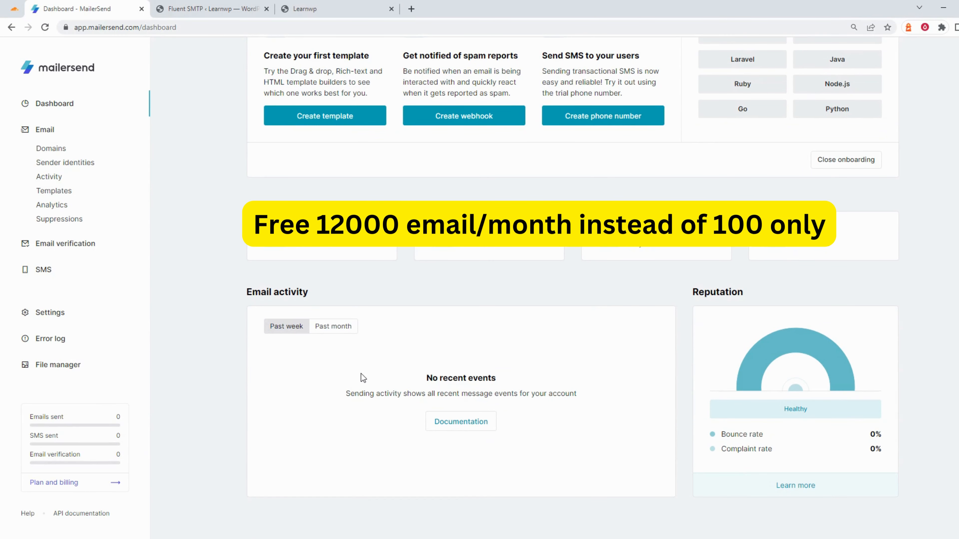
{"action": "scroll", "coordinate": [363, 378], "scroll_direction": "up", "scroll_amount": 1}
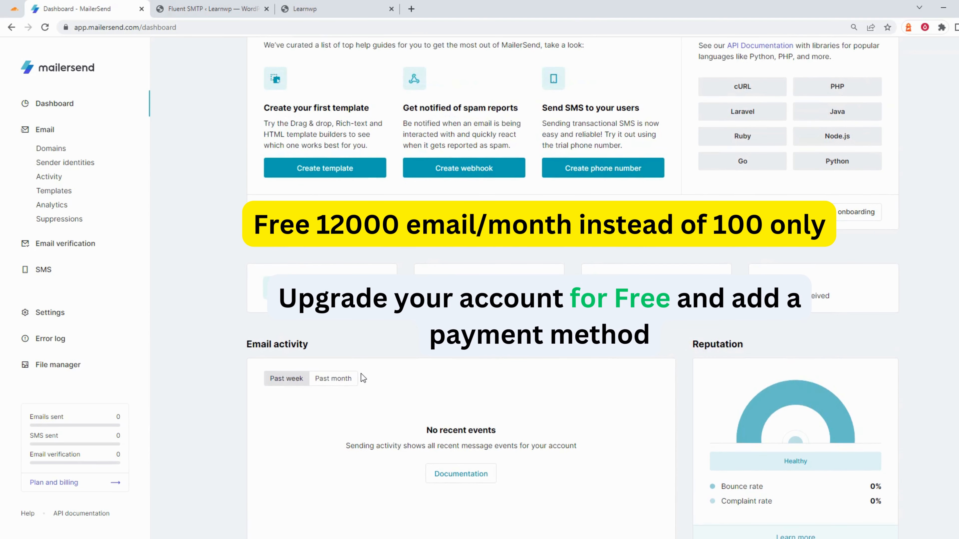